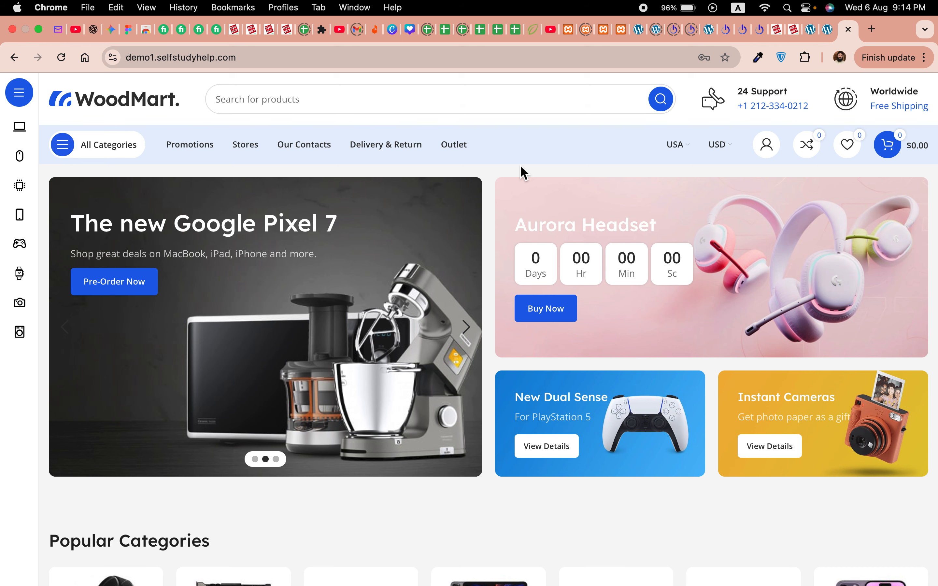
# Step: Switch to the WordPress admin tab showing the 'Header menu Mega electronics' menu
pyautogui.click(828, 29)
pyautogui.moveTo(37, 257)
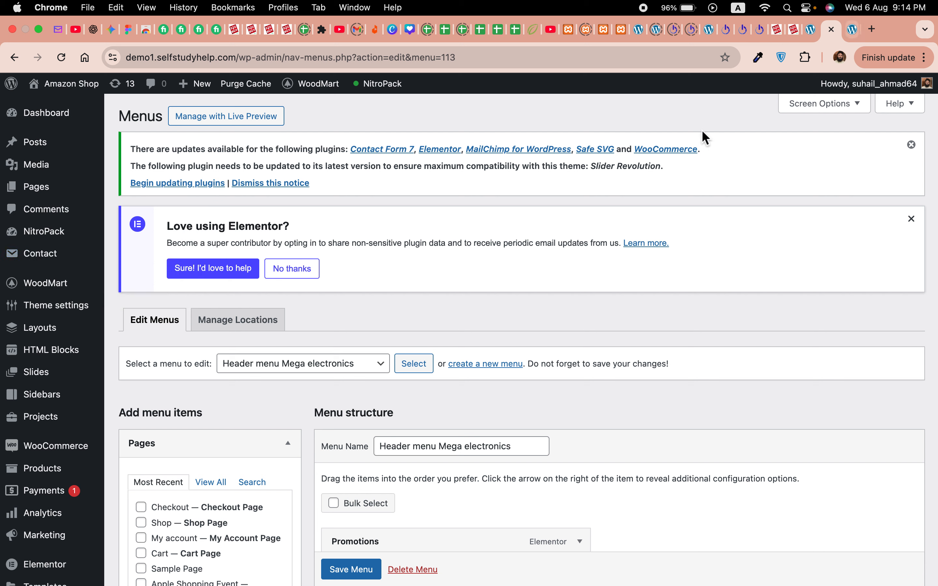
# Step: Start a new page titled 'Contact Us', leaving the Menus page unsaved
pyautogui.moveTo(37, 188)
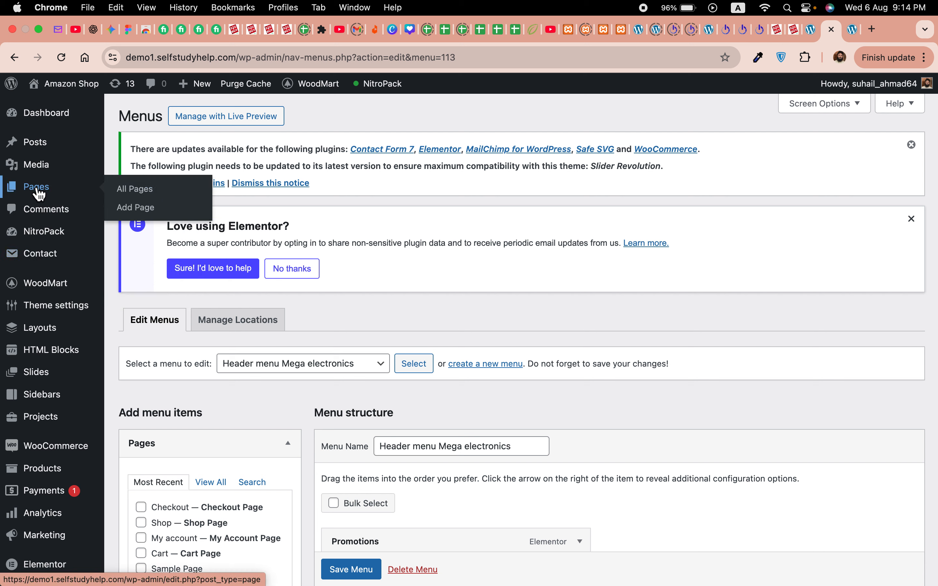
pyautogui.click(148, 197)
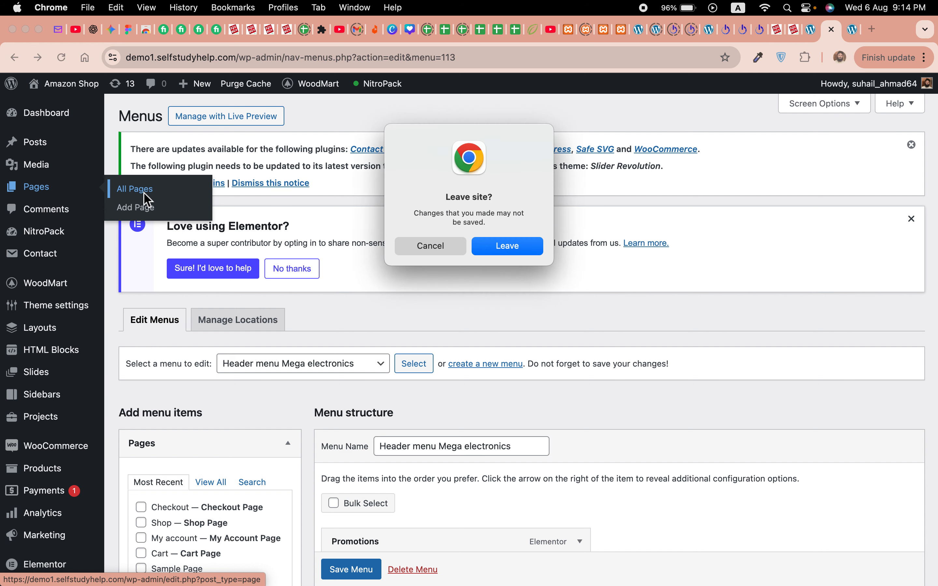
pyautogui.click(508, 248)
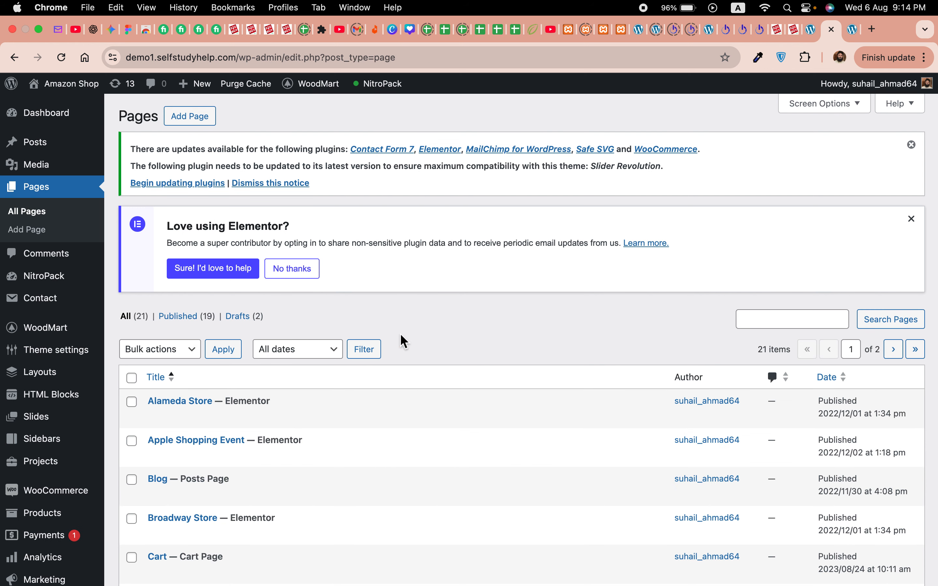
pyautogui.click(200, 125)
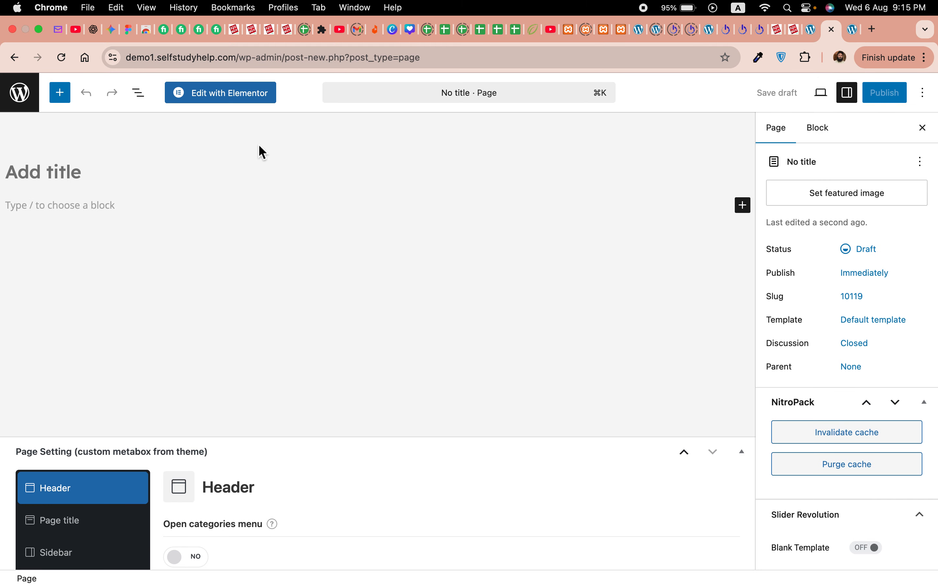
pyautogui.click(131, 173)
pyautogui.write('Contact ')
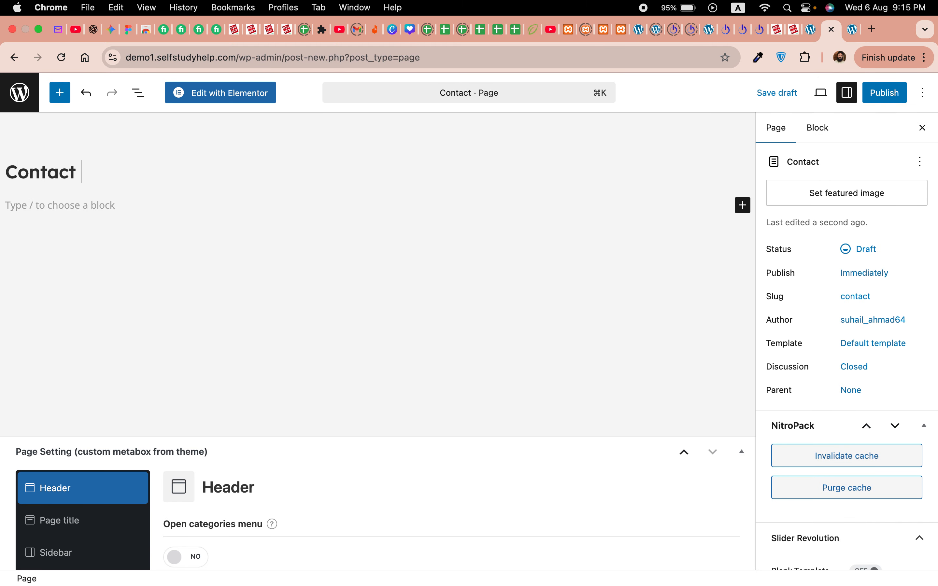
pyautogui.write('Us')
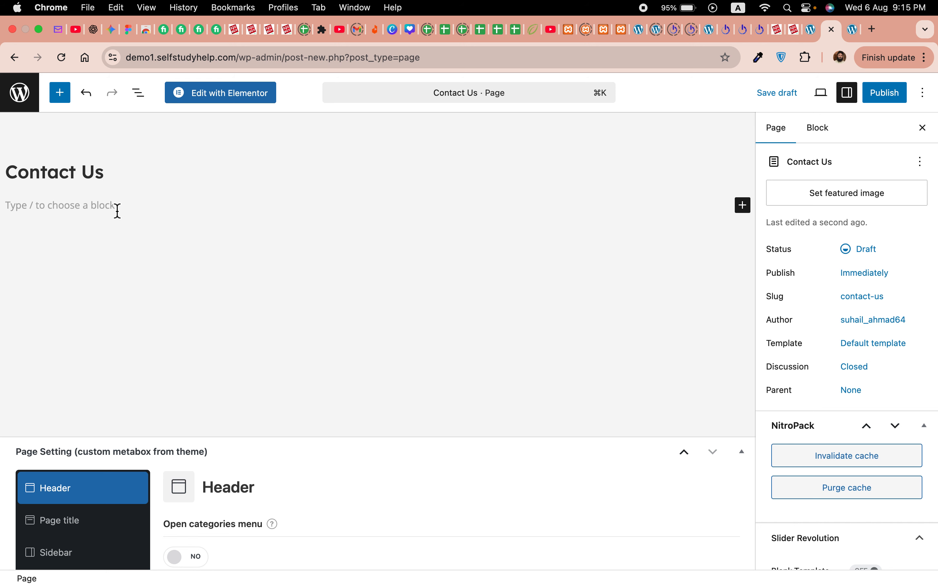
# Step: Publish the Contact Us page and open it in Elementor
pyautogui.click(891, 101)
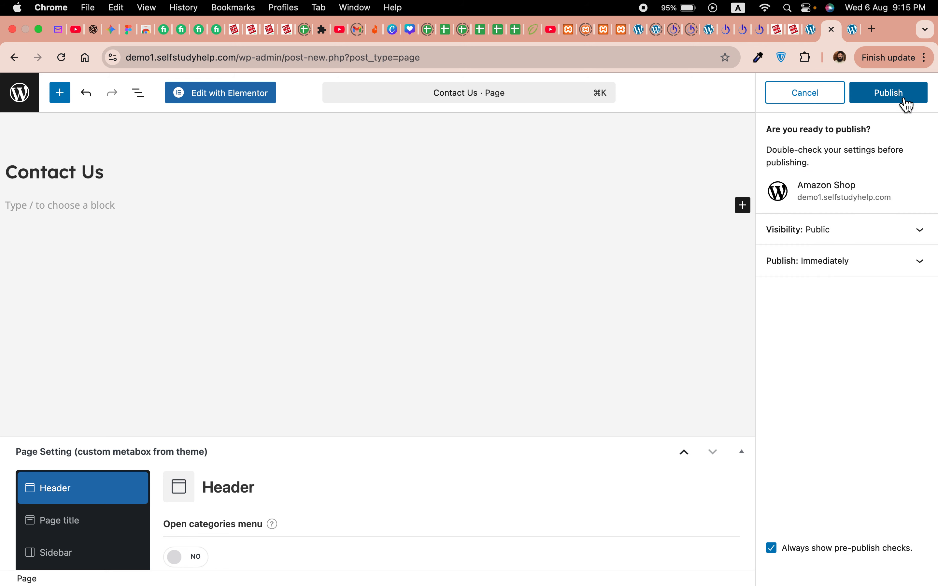
pyautogui.click(904, 100)
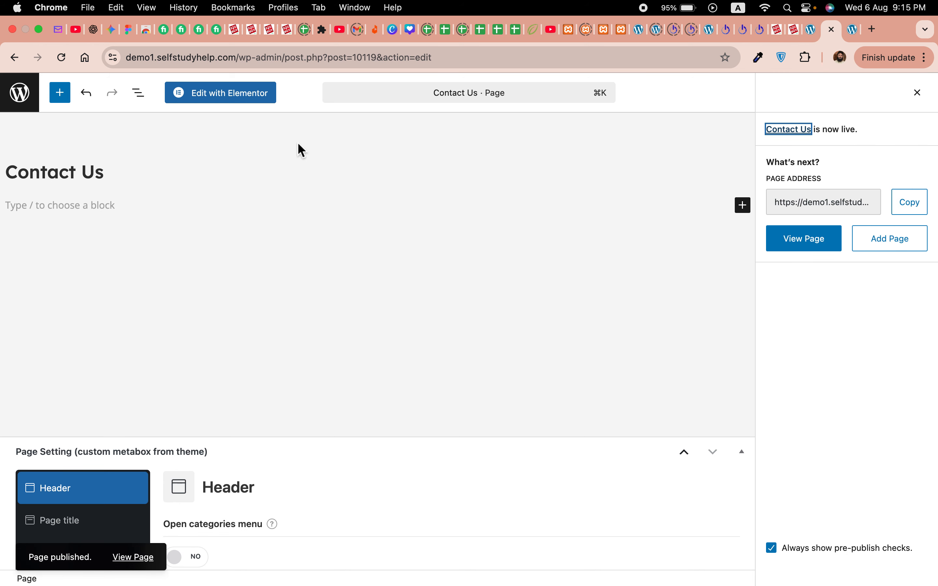
pyautogui.click(227, 106)
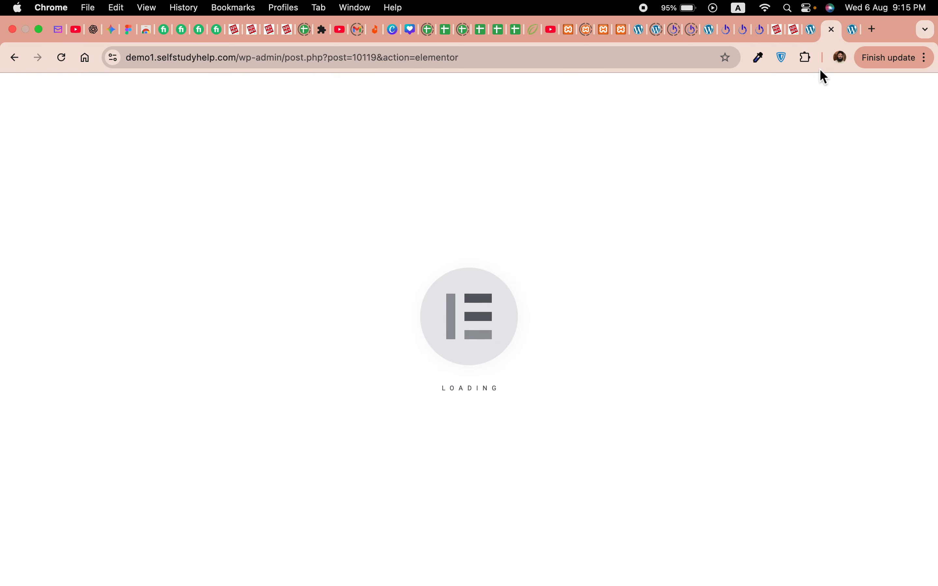
# Step: Start a new Contact Form 7 form titled 'Contact Us'
pyautogui.click(810, 30)
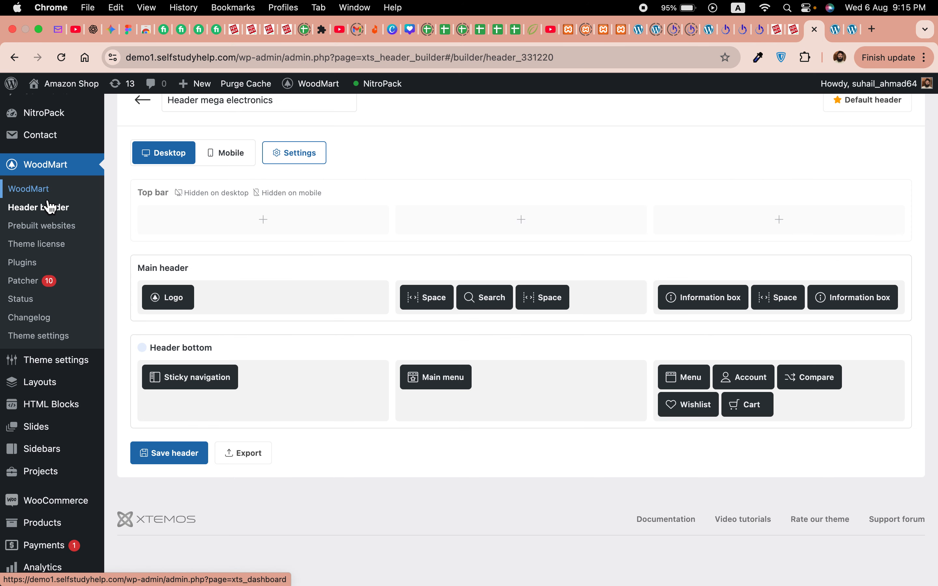
pyautogui.moveTo(41, 136)
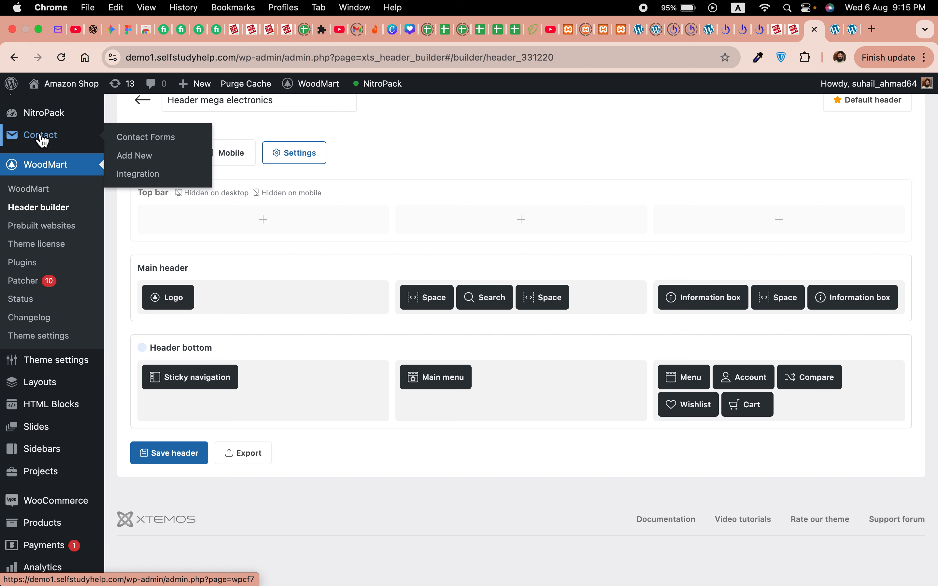
pyautogui.click(142, 167)
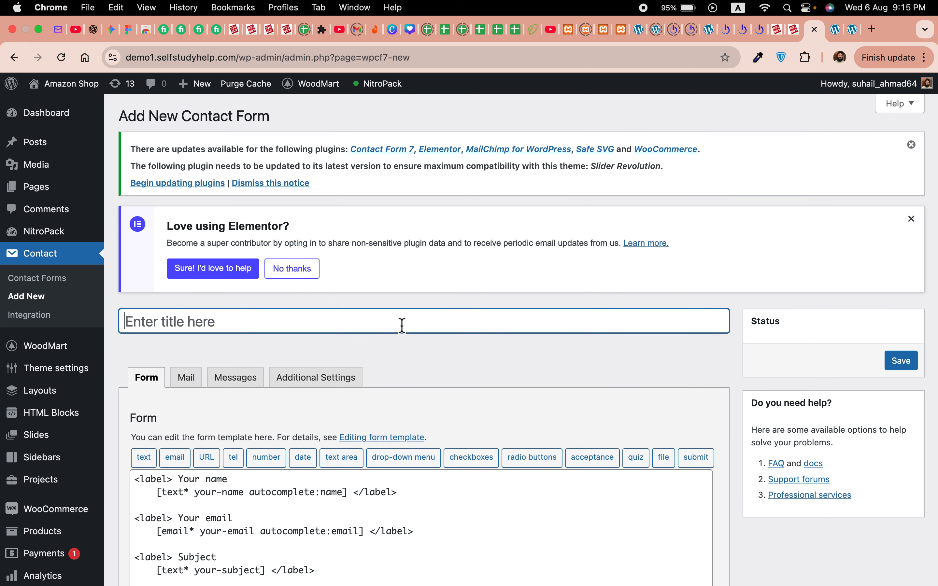
pyautogui.write('VonContact Us')
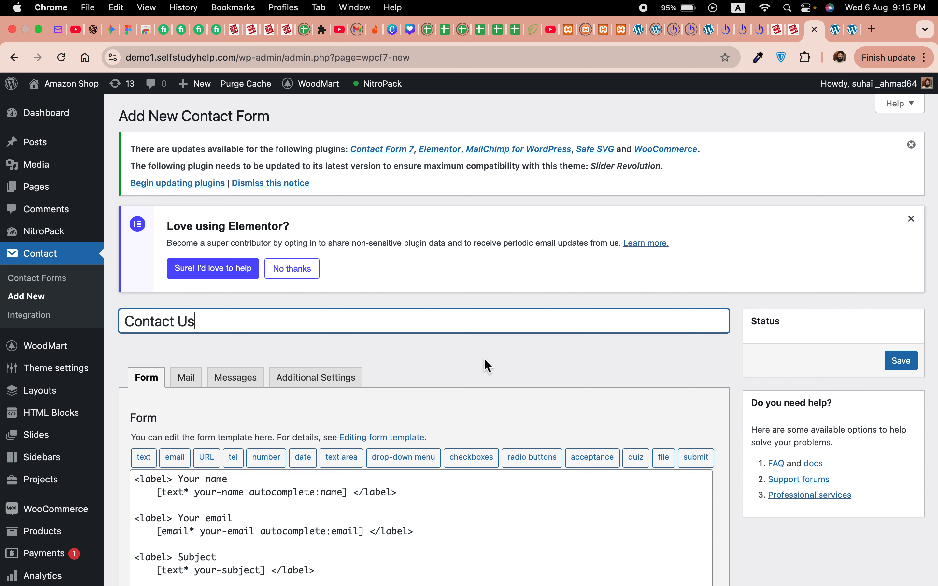
# Step: Change the form's submit button label to 'Send' and save the form
pyautogui.scroll(-3, 485, 367)
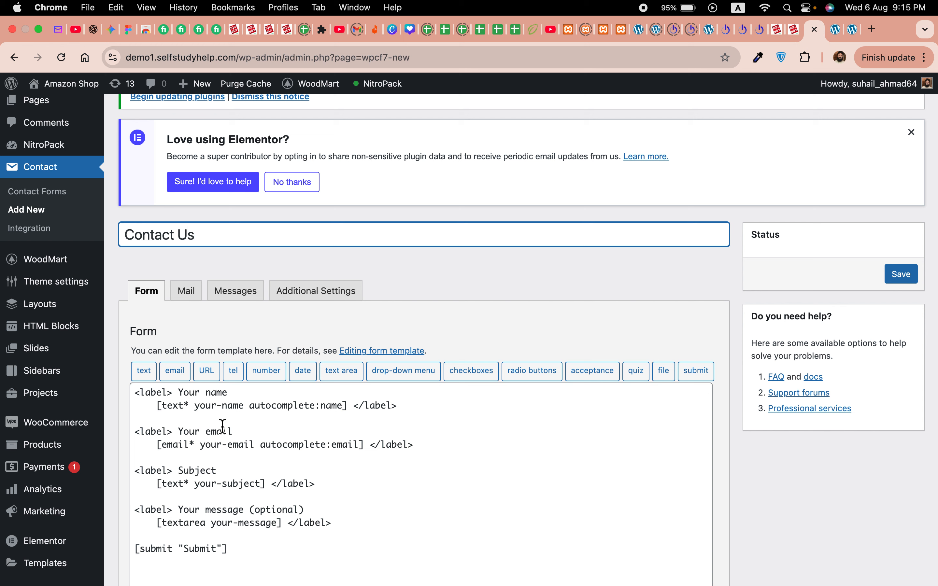
pyautogui.doubleClick(206, 549)
pyautogui.write('S')
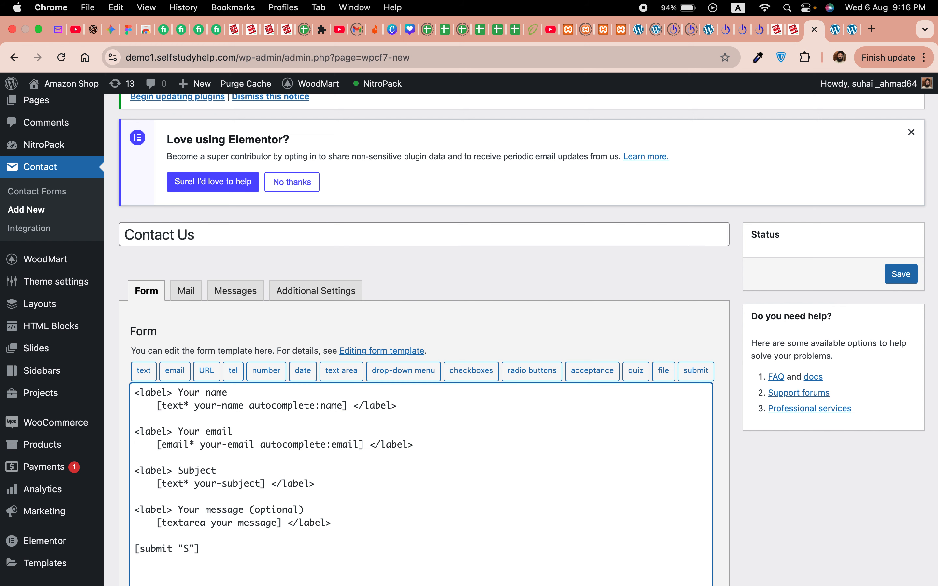
pyautogui.write('ennd')
pyautogui.click(920, 283)
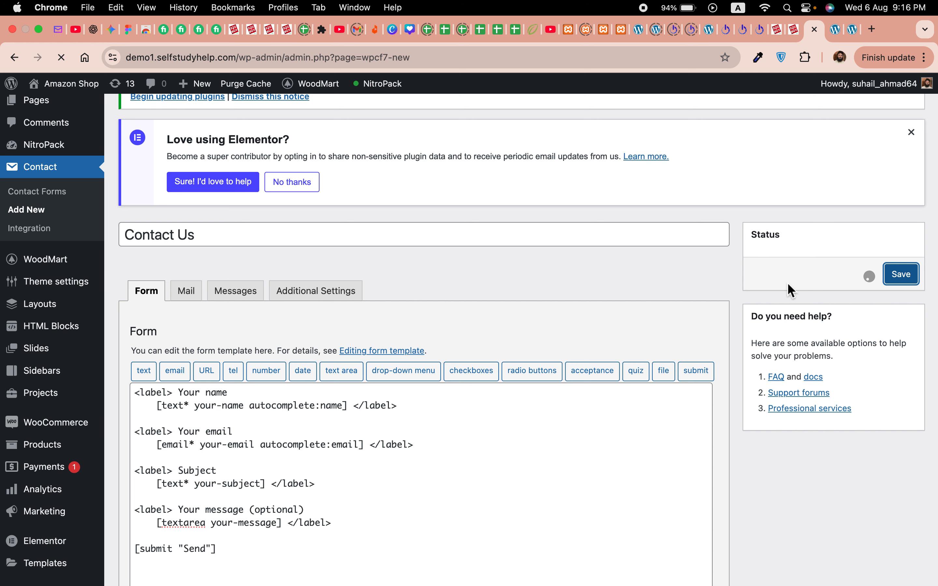
pyautogui.click(835, 35)
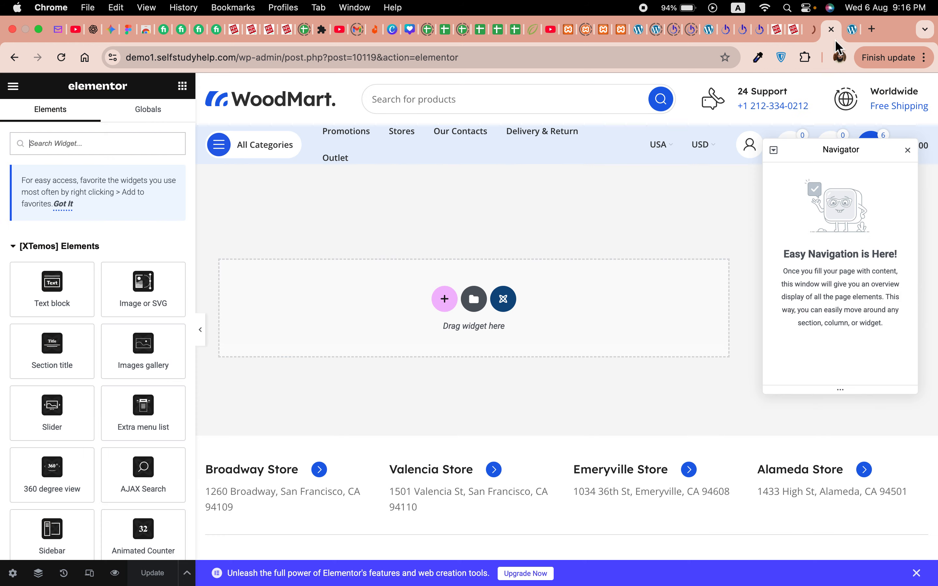
# Step: Close the Navigator, set Page Layout to Elementor Full Width, and update the page
pyautogui.click(905, 158)
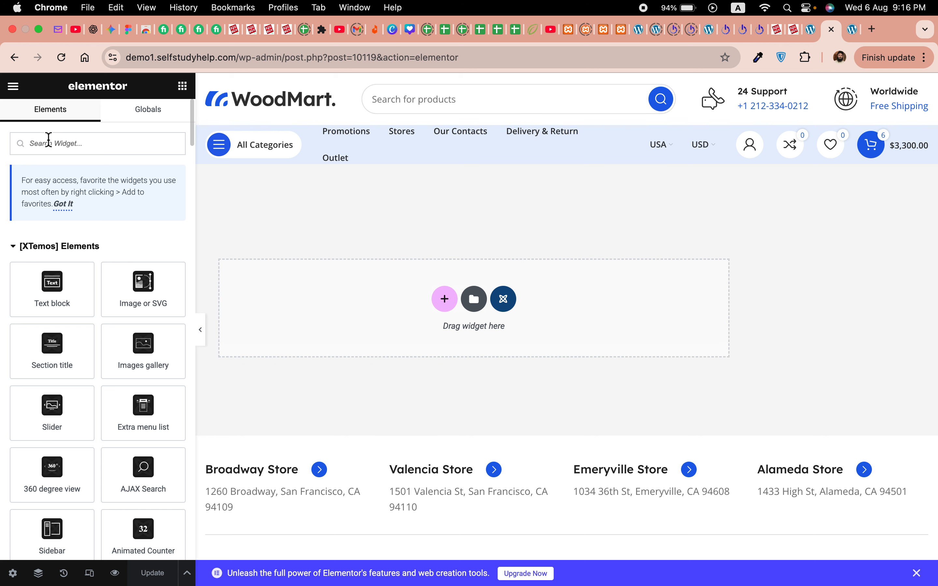
pyautogui.click(15, 90)
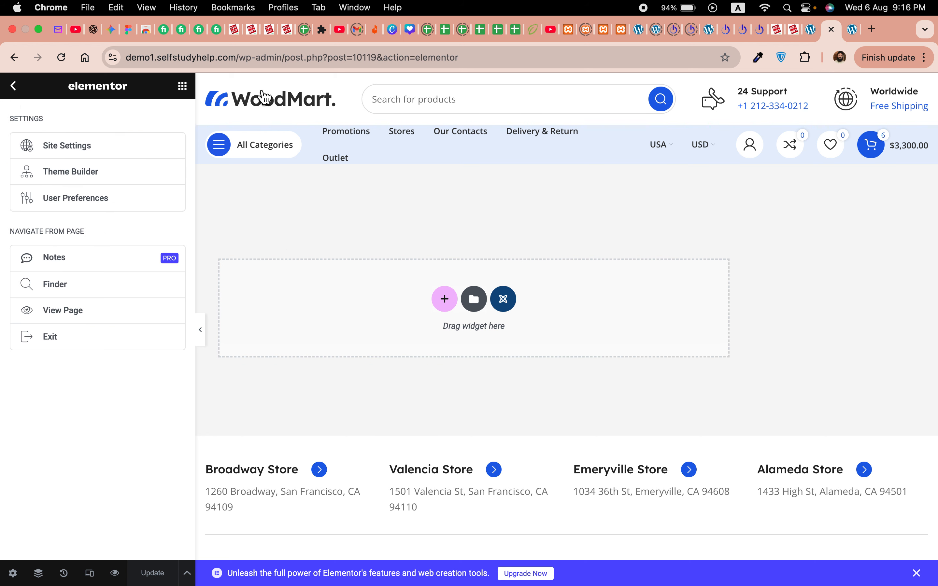
pyautogui.click(18, 91)
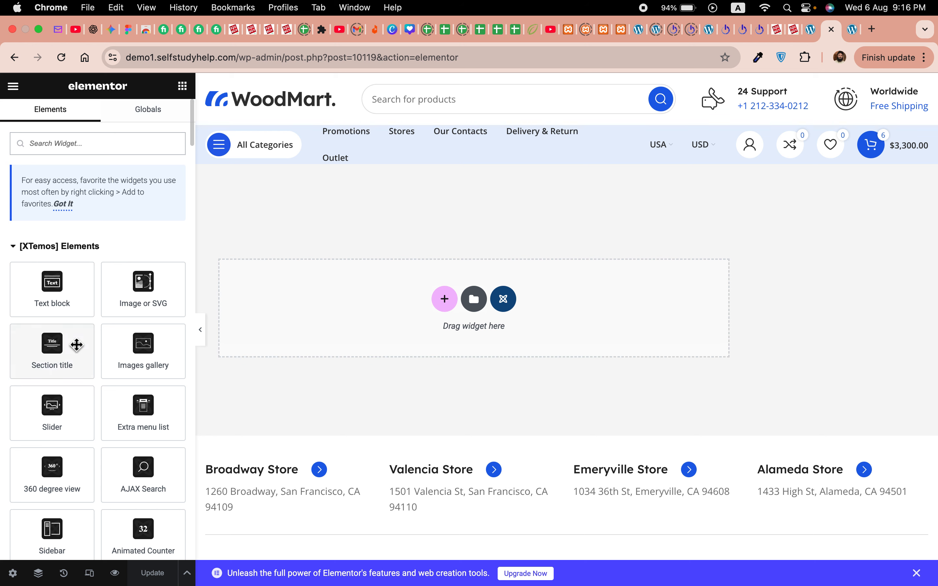
pyautogui.click(13, 573)
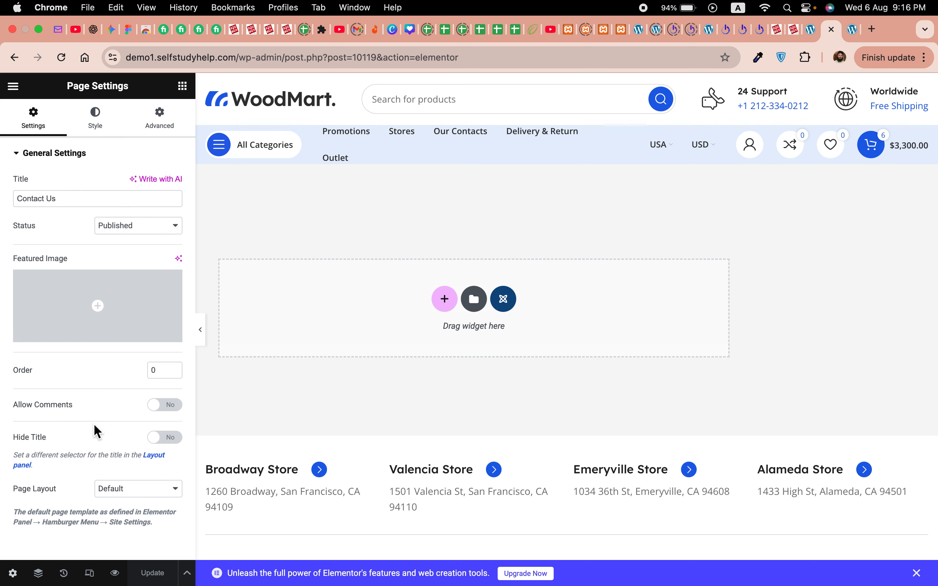
pyautogui.click(118, 492)
pyautogui.click(134, 517)
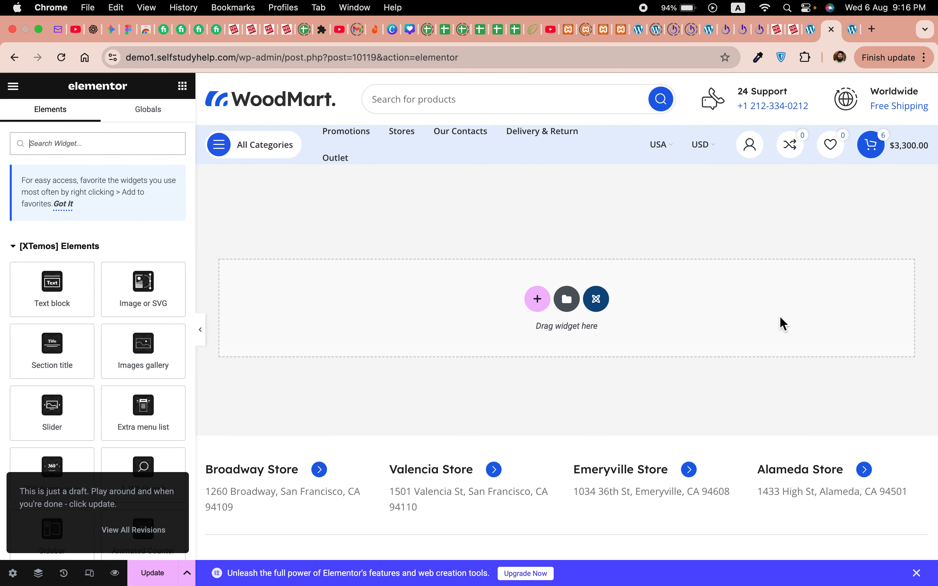
pyautogui.click(155, 577)
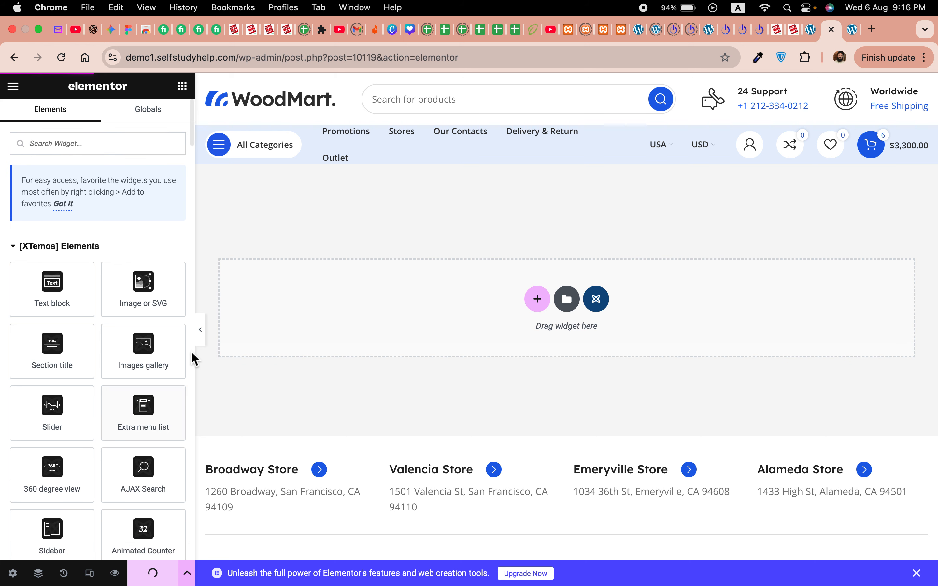
# Step: Open the Contact Us form's Mail tab and scroll through its settings
pyautogui.click(810, 34)
pyautogui.scroll(-3, 475, 425)
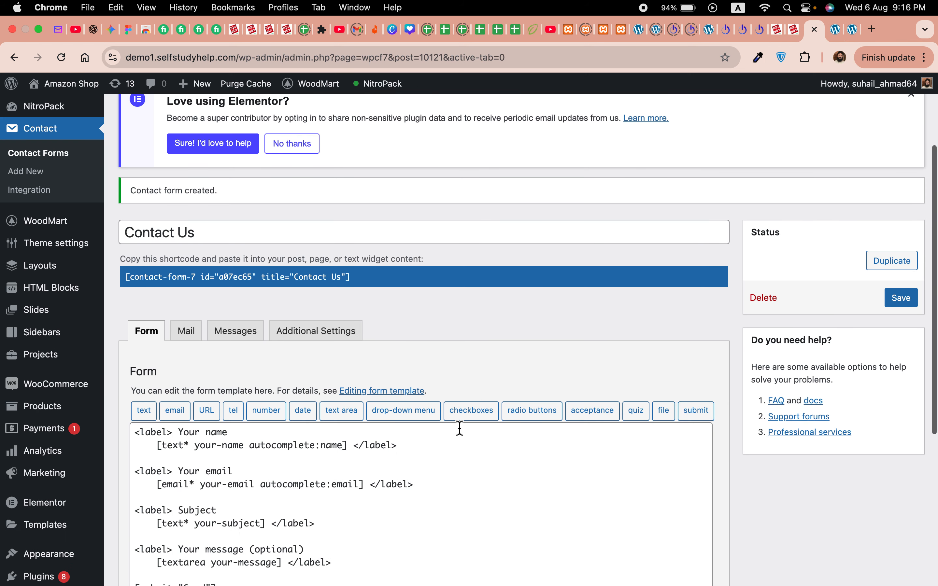
pyautogui.scroll(-1, 408, 518)
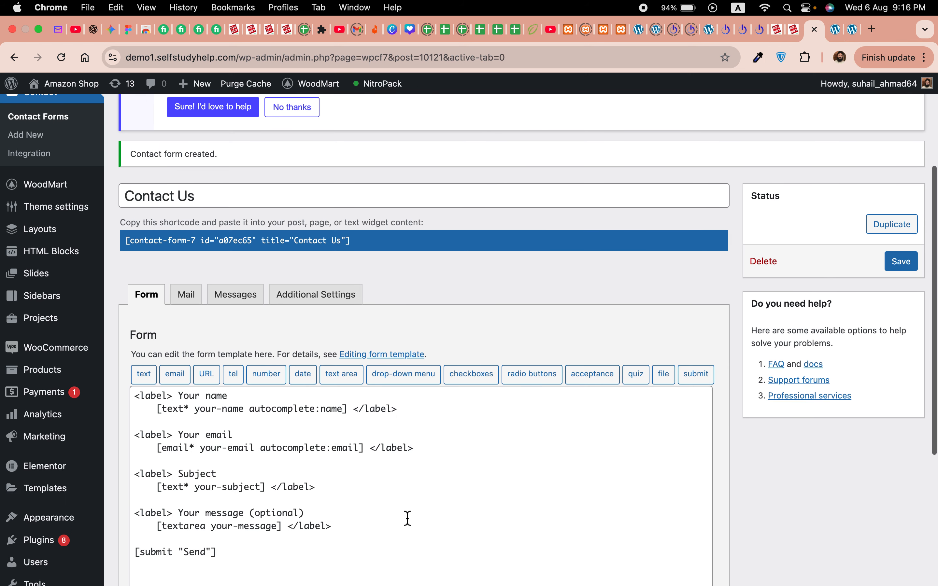
pyautogui.click(191, 306)
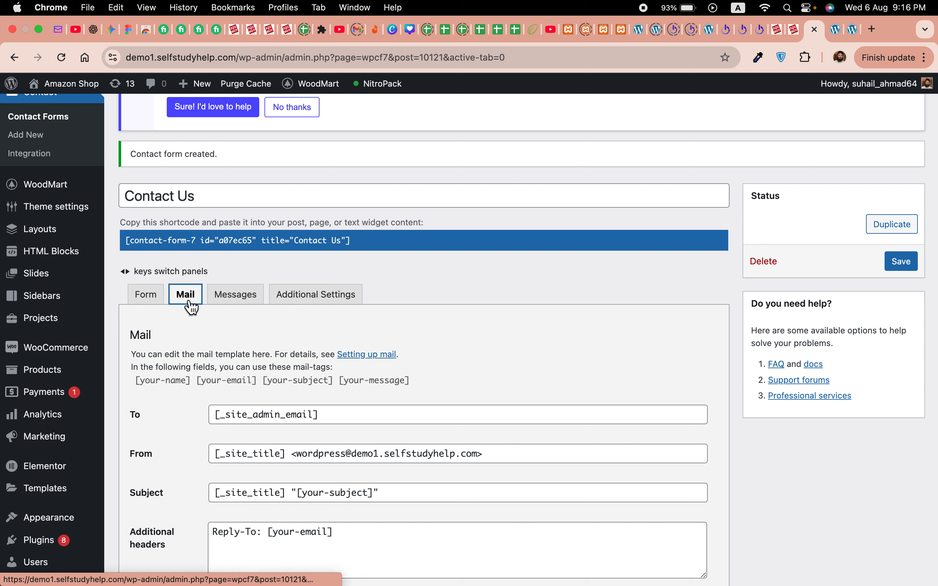
pyautogui.scroll(-5, 182, 443)
pyautogui.scroll(-3, 181, 438)
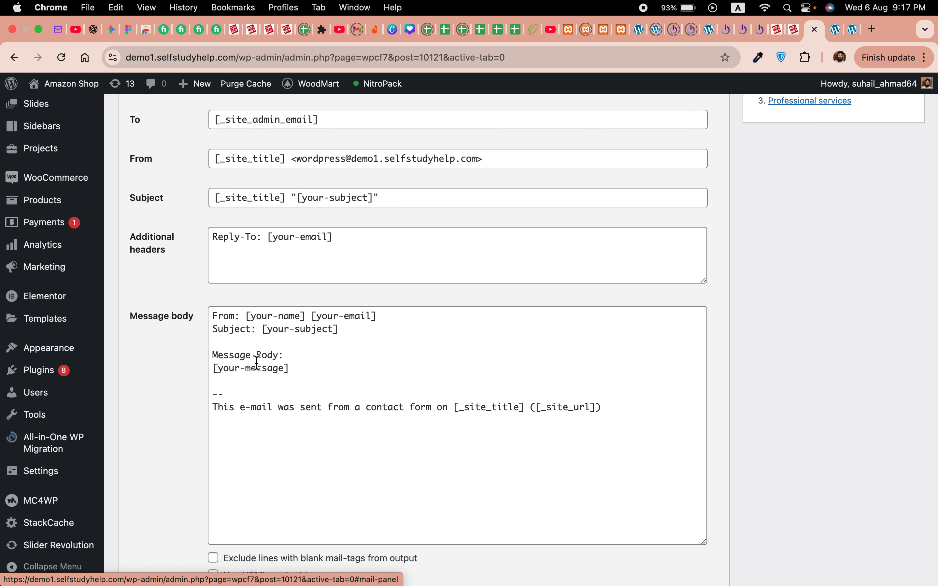
# Step: Review the [your-message], [_site_title] and [_site_url] tags in the mail body
pyautogui.moveTo(283, 368); pyautogui.dragTo(221, 372)
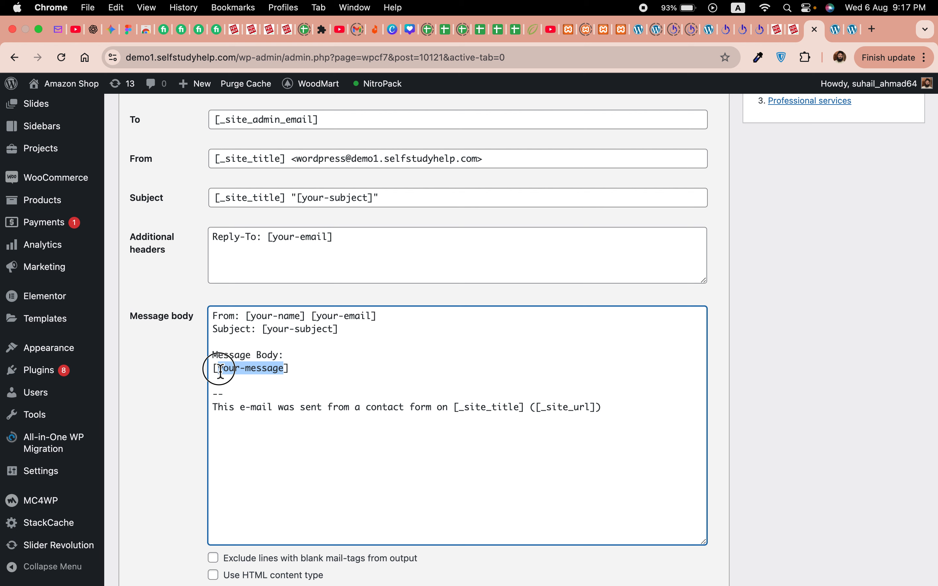
pyautogui.scroll(1, 285, 366)
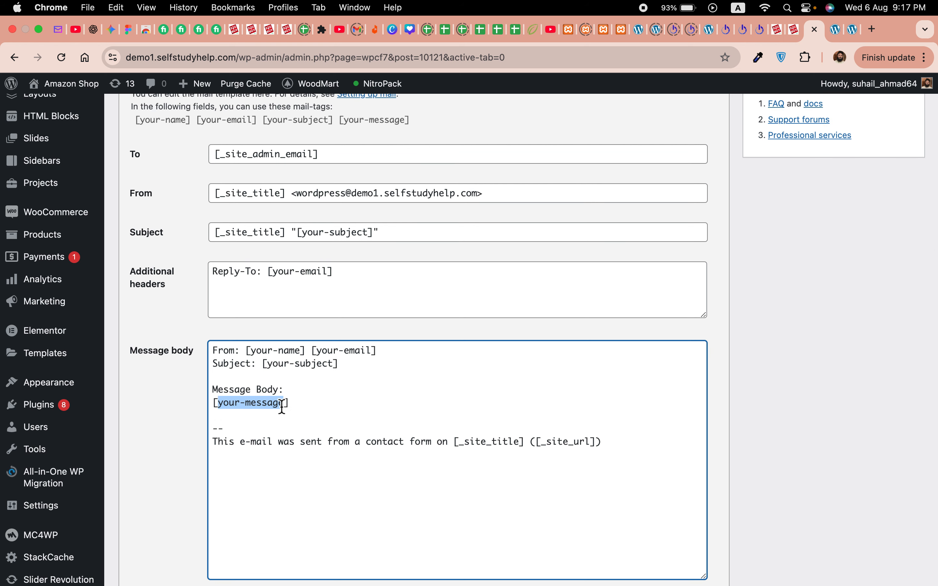
pyautogui.click(351, 415)
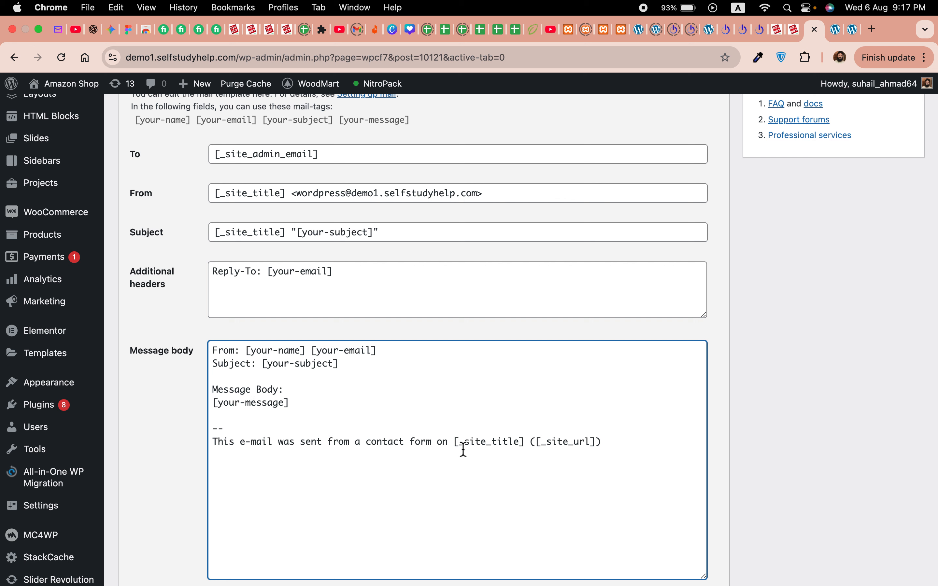
pyautogui.doubleClick(482, 444)
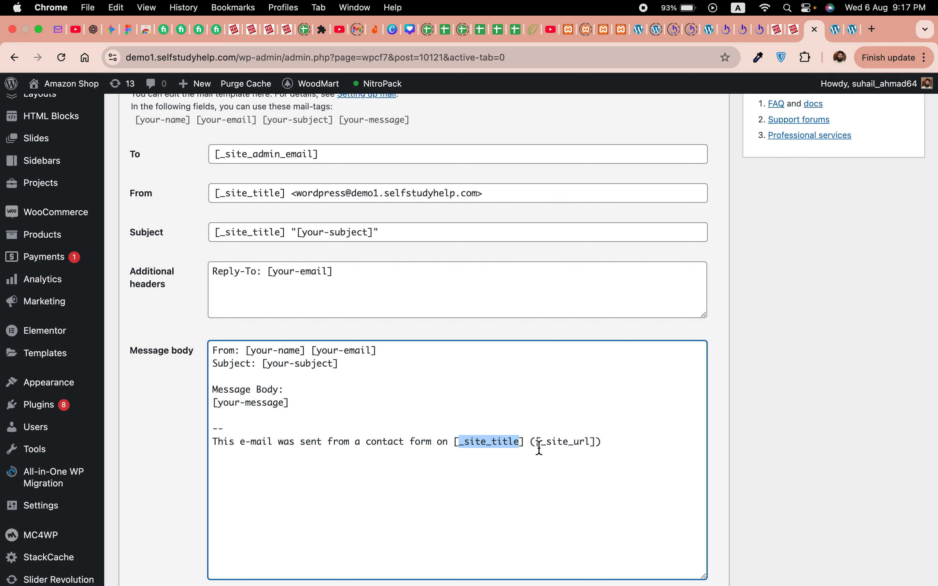
pyautogui.doubleClick(565, 446)
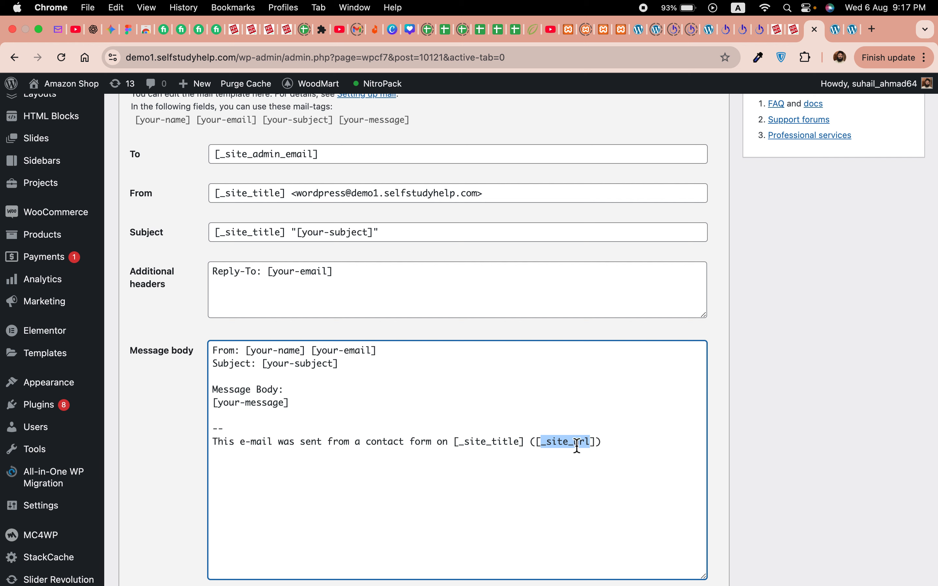
pyautogui.scroll(5, 275, 415)
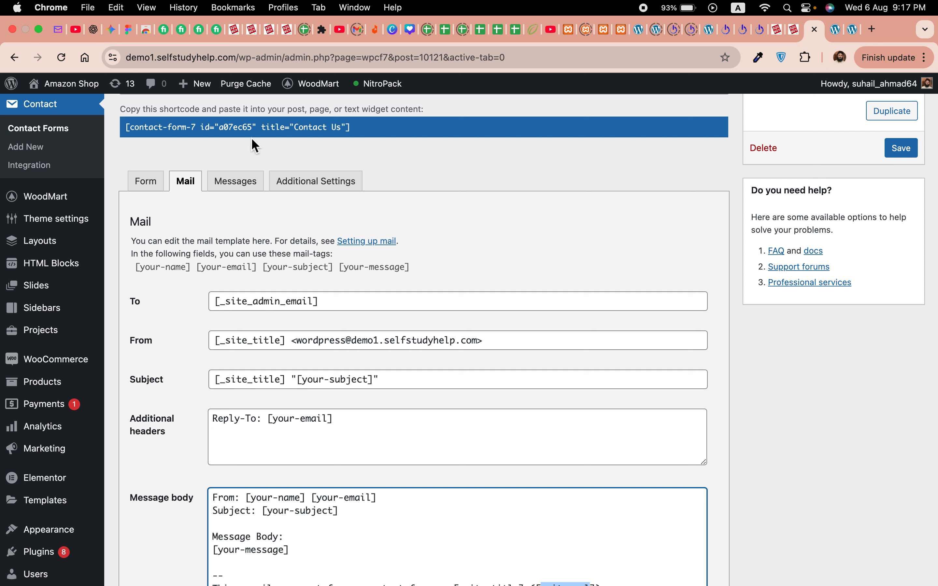
pyautogui.click(835, 33)
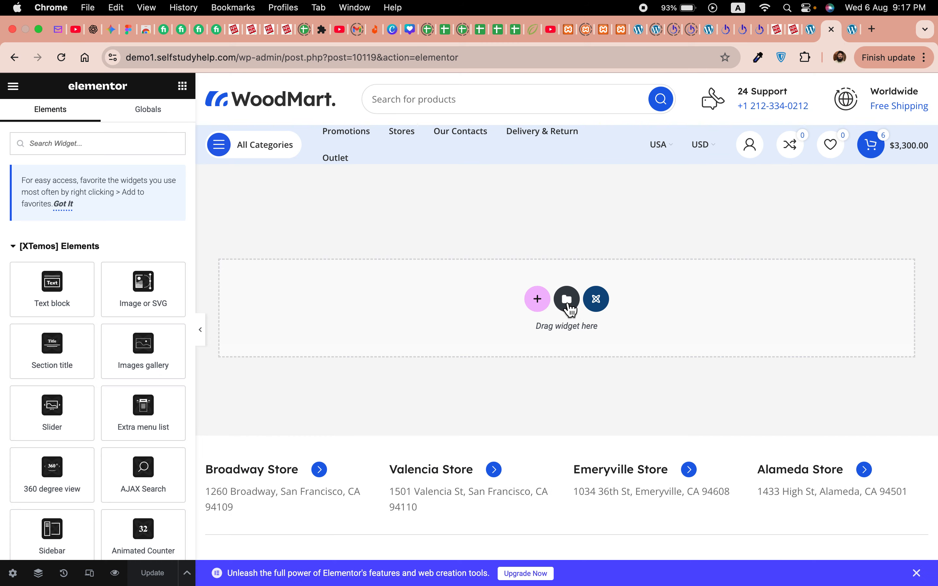
# Step: Search the Template Library's page templates for 'cont'
pyautogui.click(566, 299)
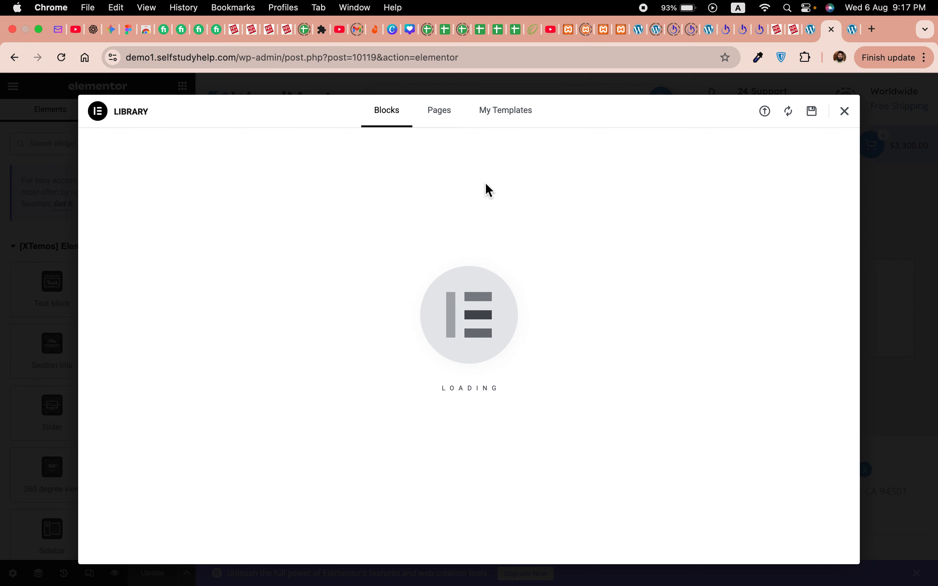
pyautogui.click(449, 125)
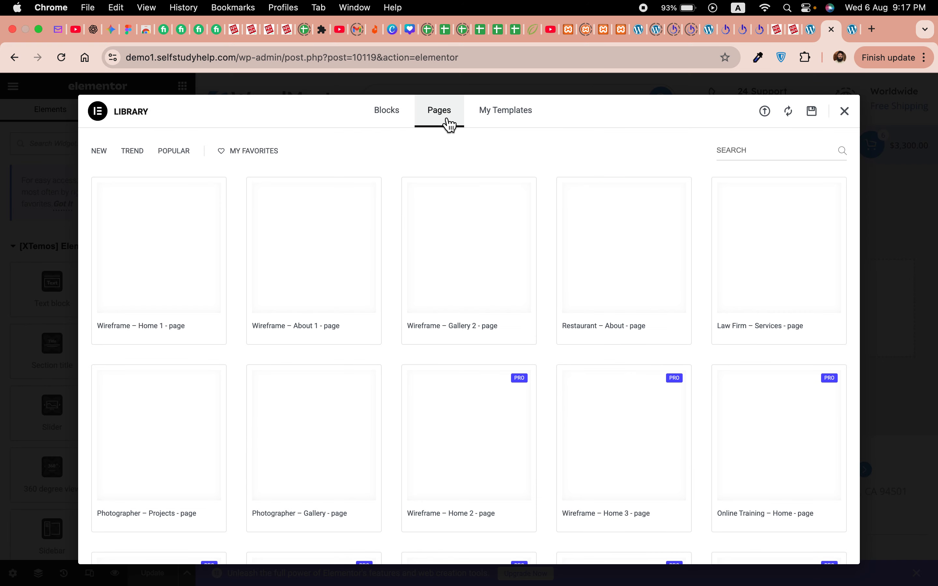
pyautogui.click(779, 155)
pyautogui.write('cont')
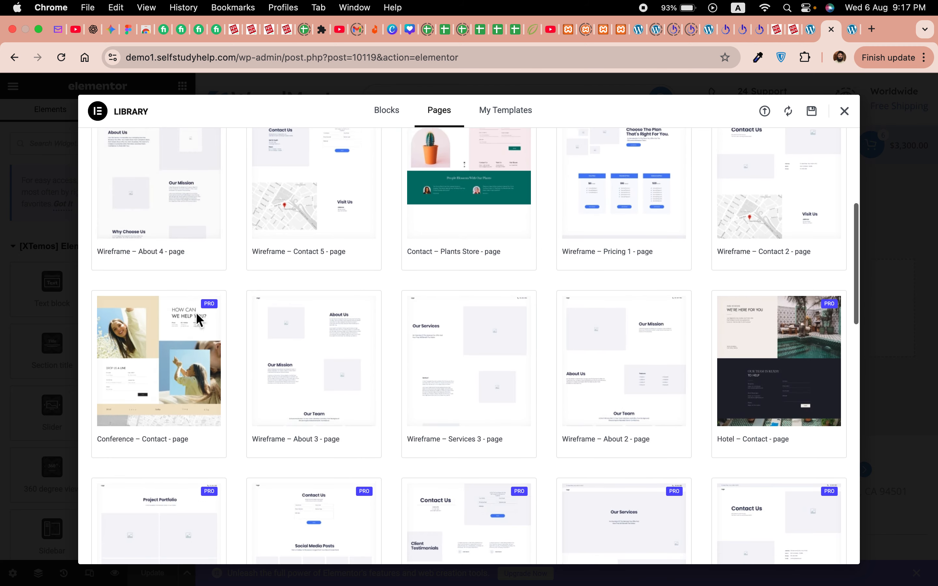
pyautogui.scroll(-2, 201, 322)
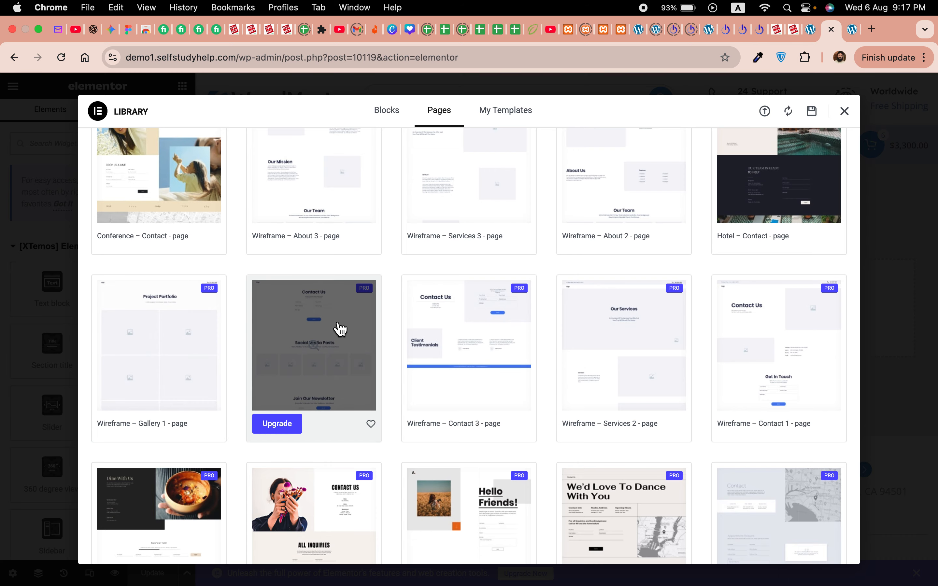
pyautogui.scroll(-10, 340, 329)
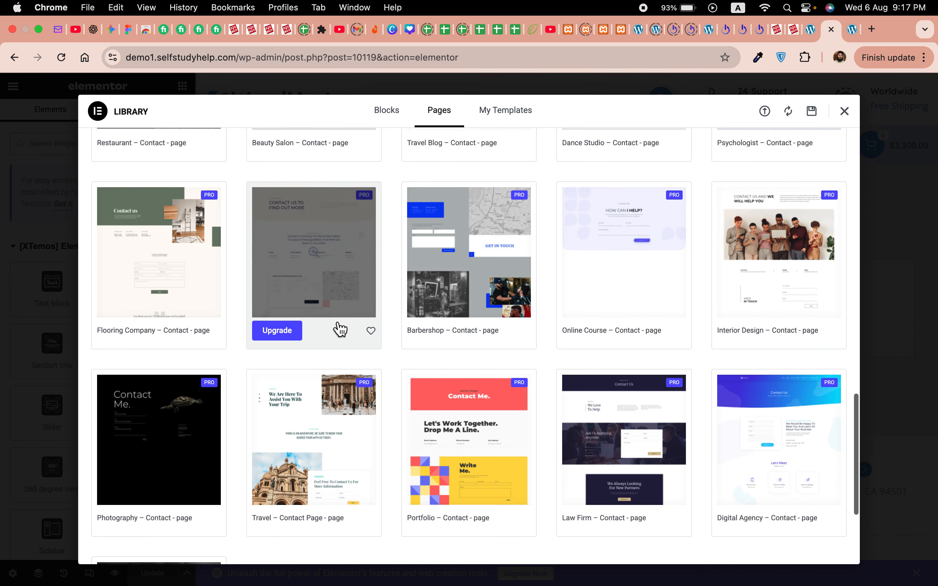
pyautogui.scroll(-4, 341, 329)
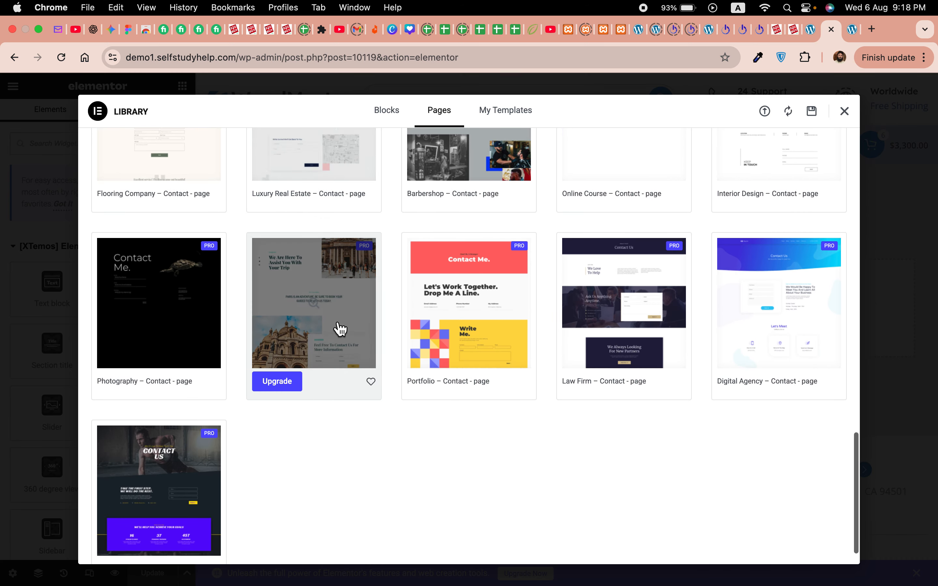
pyautogui.scroll(15, 340, 329)
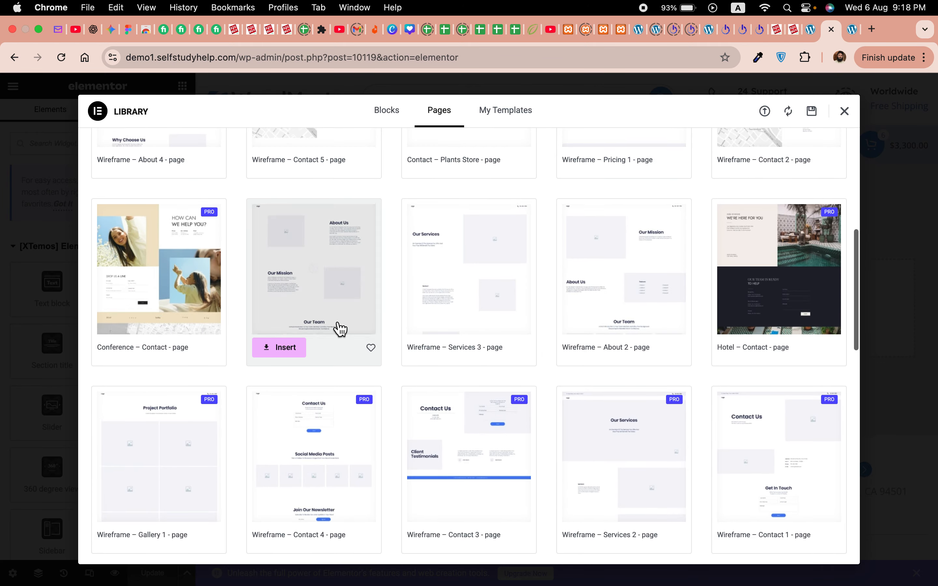
pyautogui.scroll(2, 341, 329)
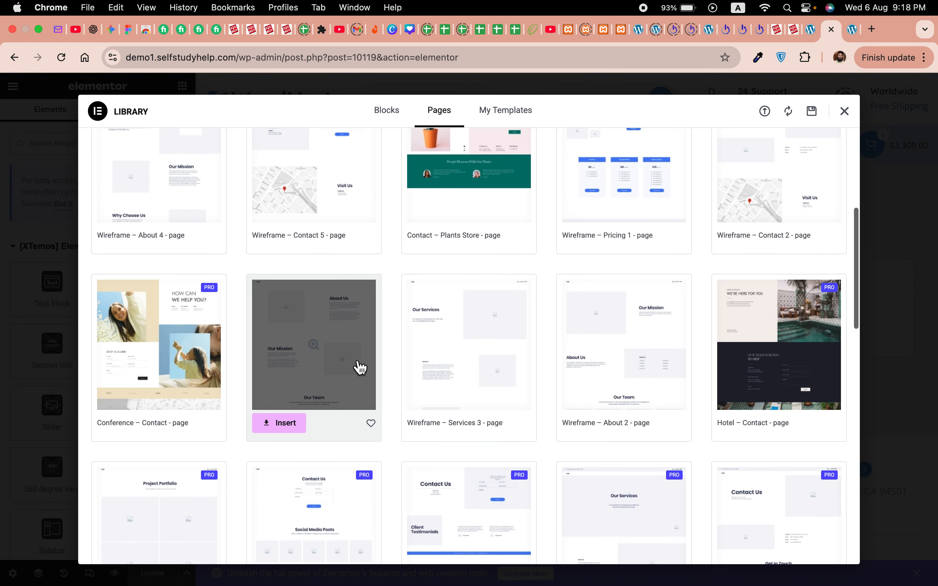
pyautogui.scroll(3, 358, 368)
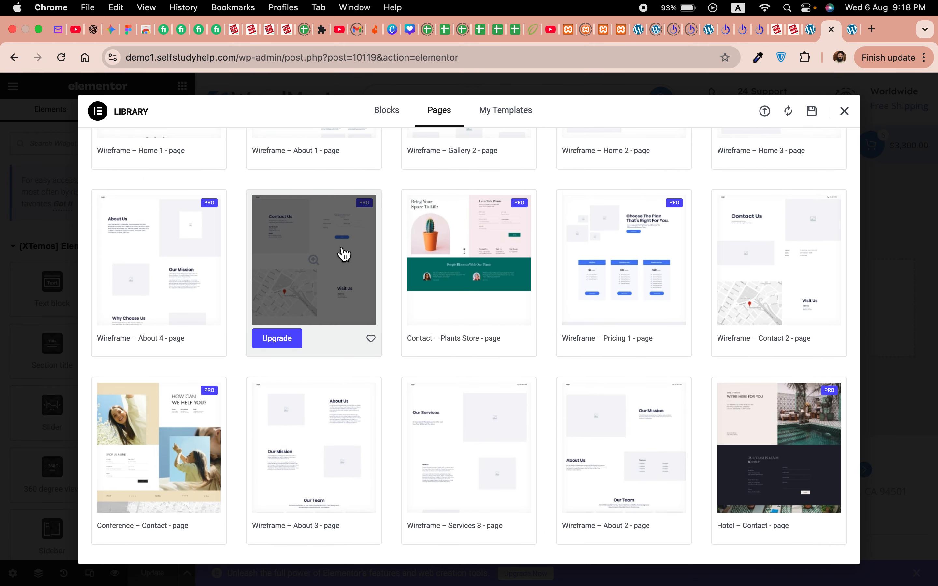
pyautogui.scroll(5, 308, 271)
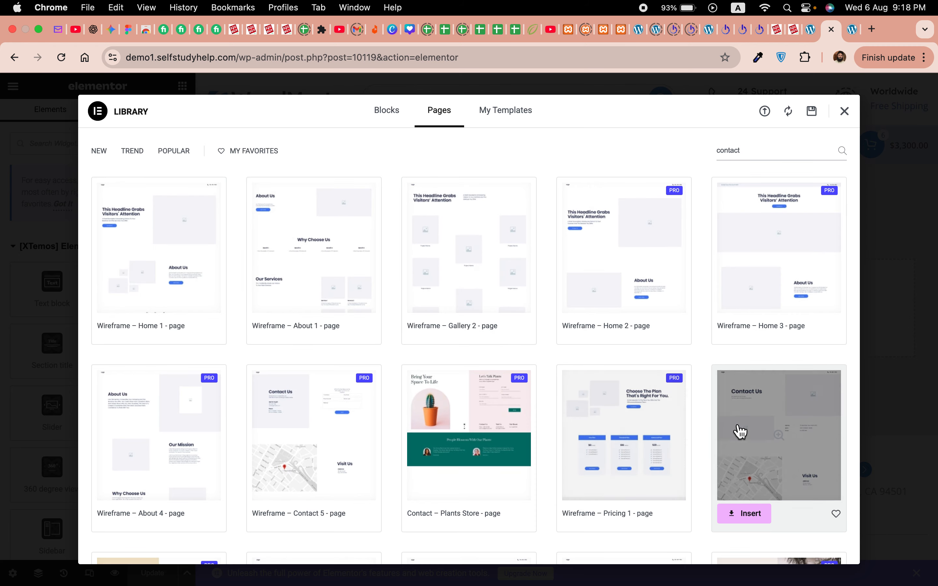
# Step: Insert Wireframe – Contact 2 with its page settings and delete the top phone-number section
pyautogui.click(748, 513)
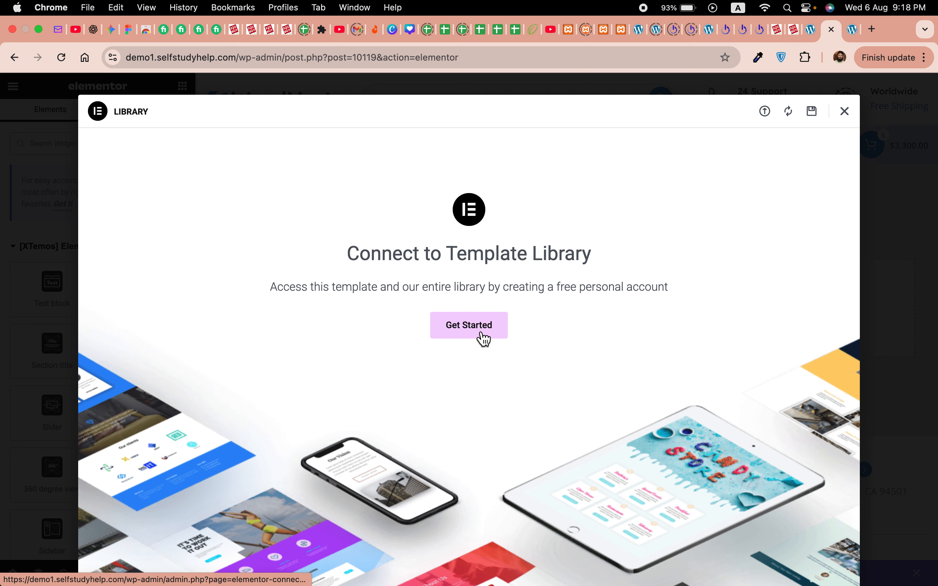
pyautogui.click(483, 338)
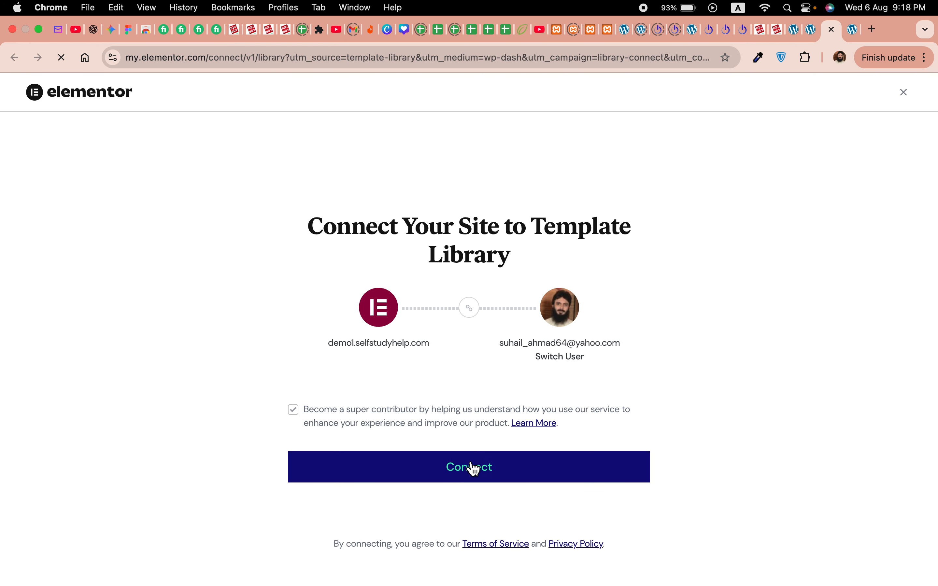
pyautogui.click(467, 480)
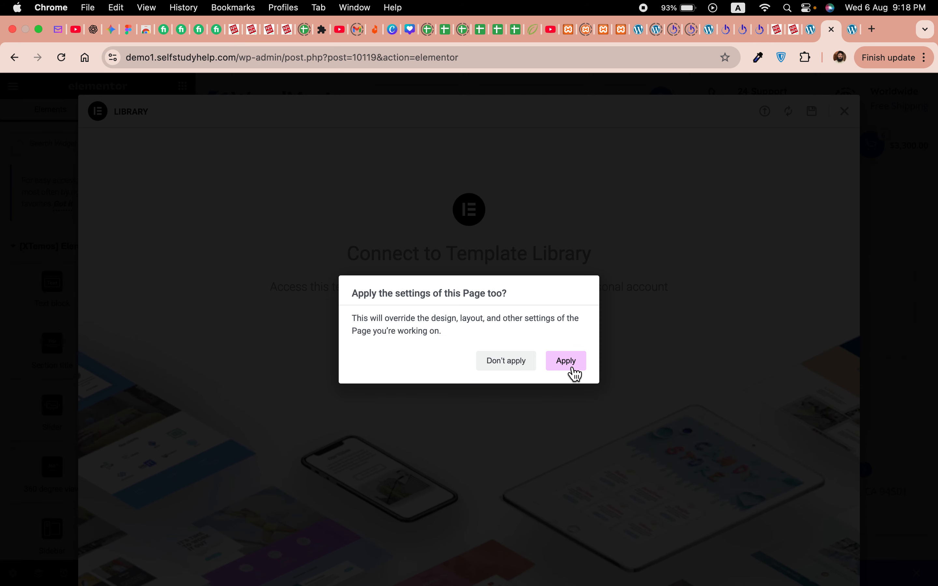
pyautogui.click(573, 368)
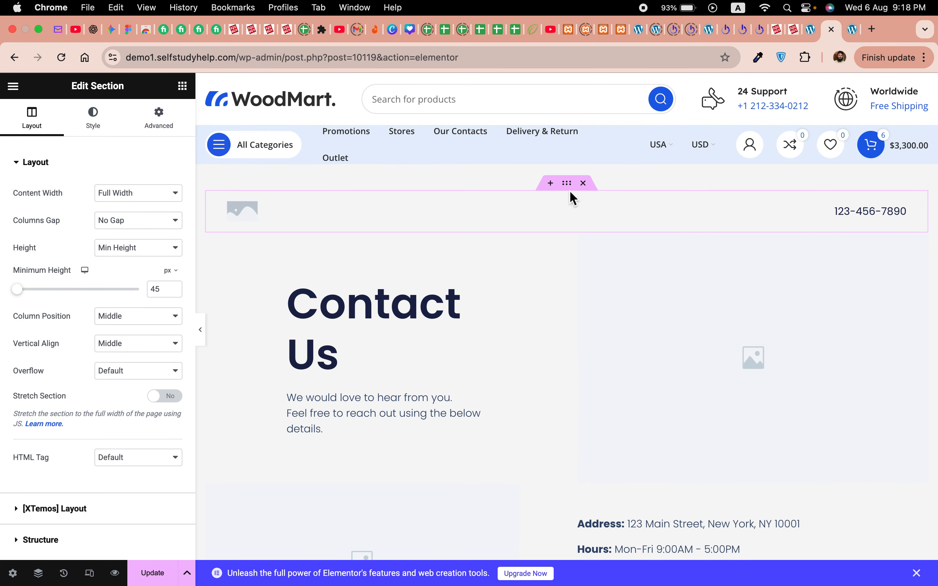
pyautogui.click(583, 185)
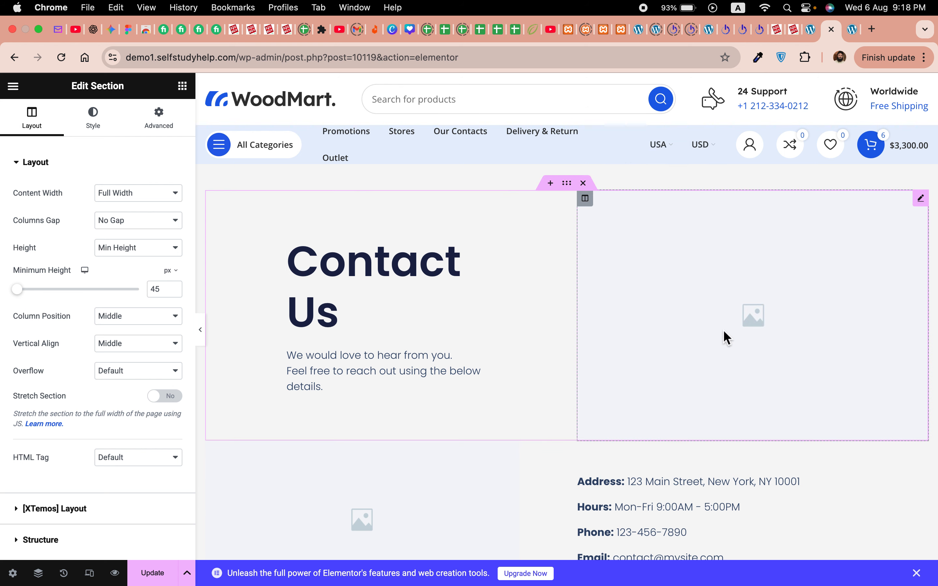
# Step: Inspect the Google Maps widget (Broadway & Chambers St, zoom 17) and the image beside the address
pyautogui.scroll(-5, 677, 409)
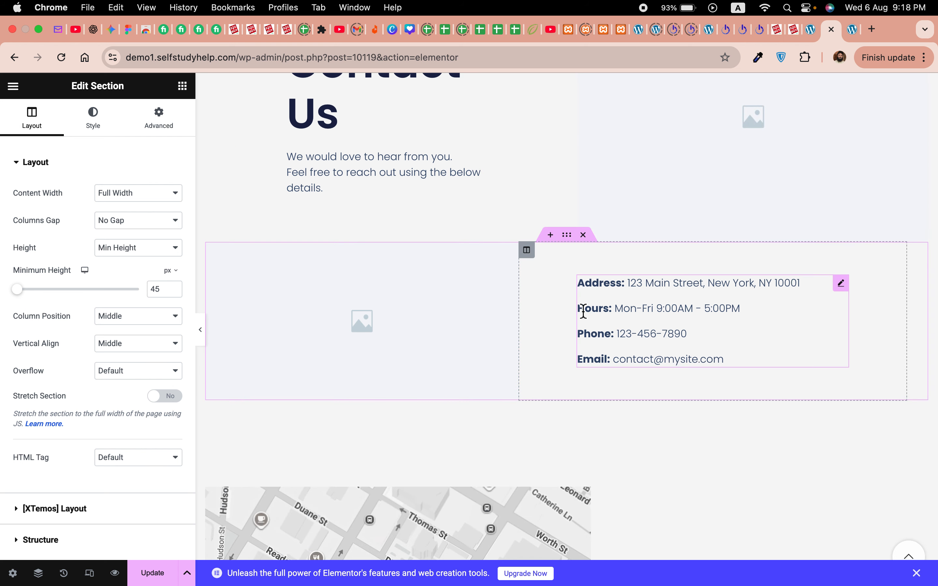
pyautogui.scroll(-6, 699, 358)
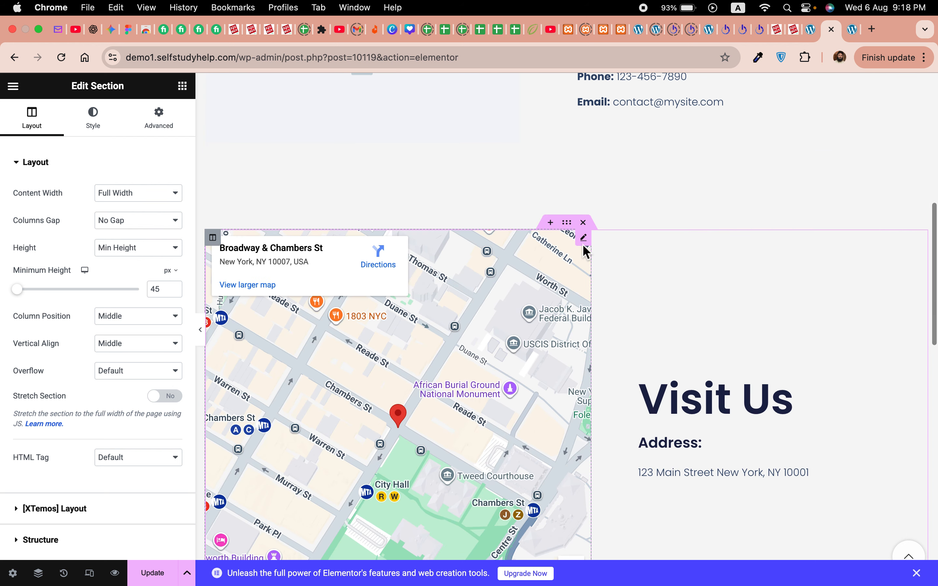
pyautogui.click(583, 238)
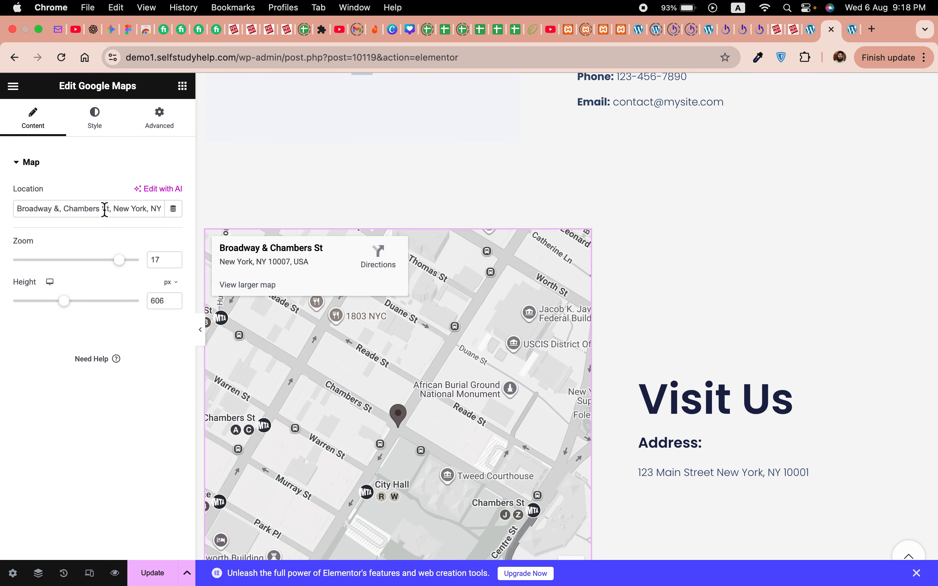
pyautogui.scroll(-15, 707, 416)
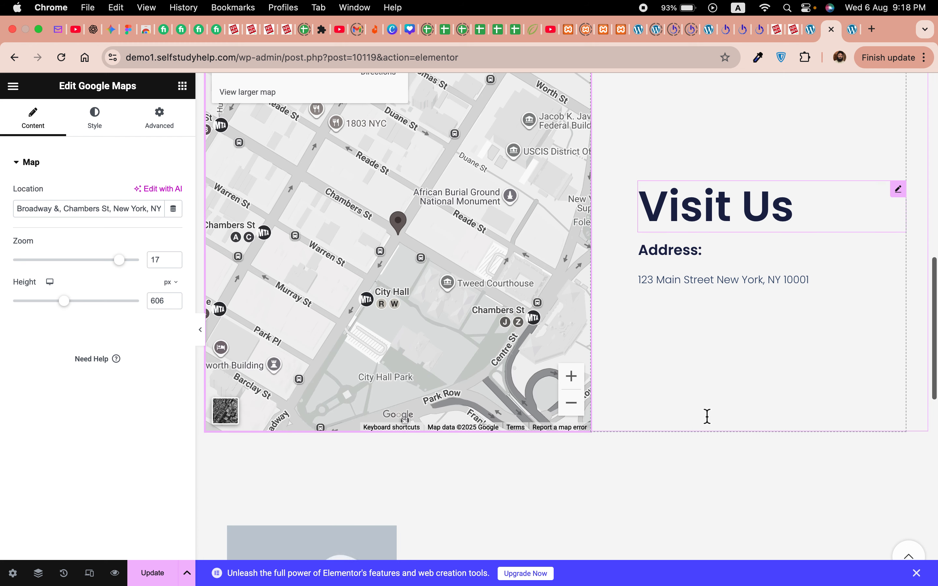
pyautogui.scroll(20, 717, 367)
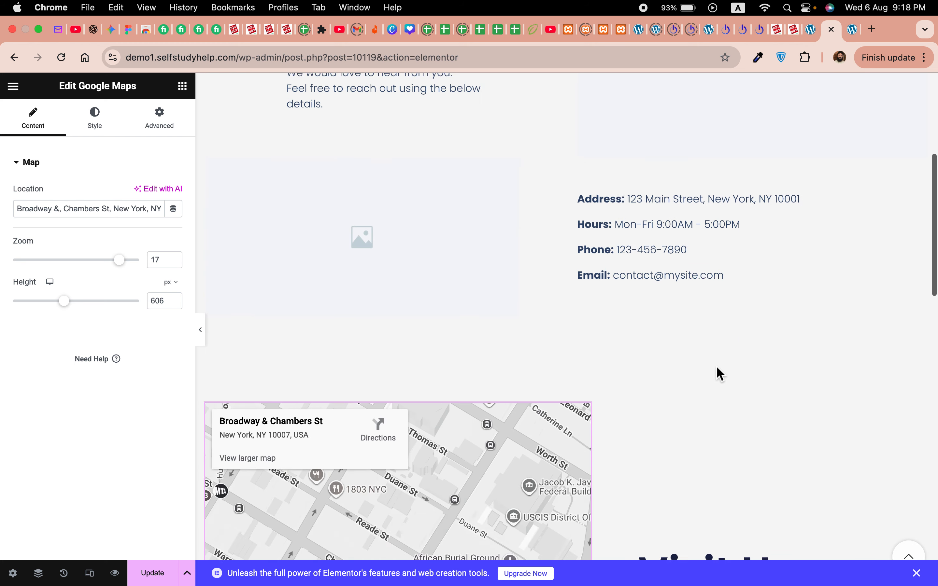
pyautogui.scroll(-5, 674, 387)
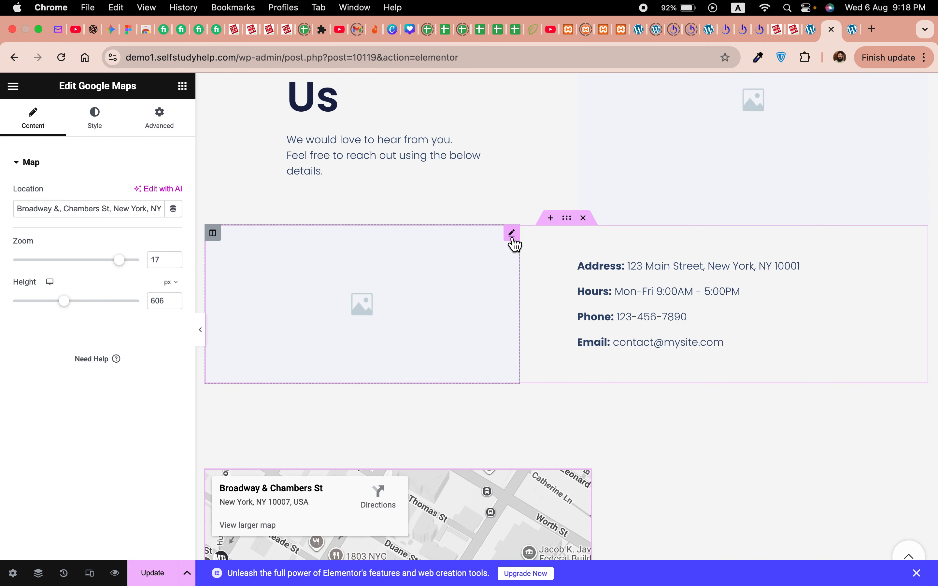
pyautogui.click(512, 238)
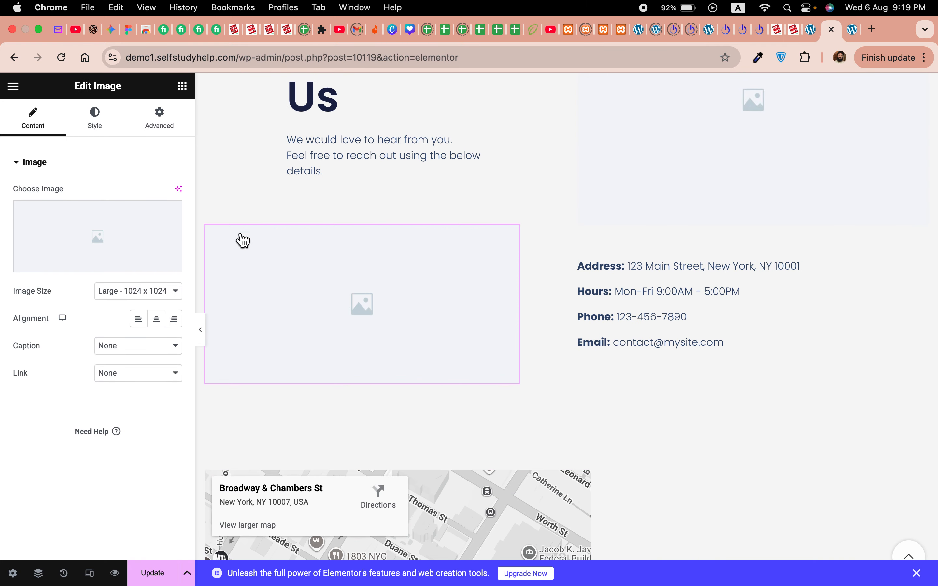
pyautogui.rightClick(513, 243)
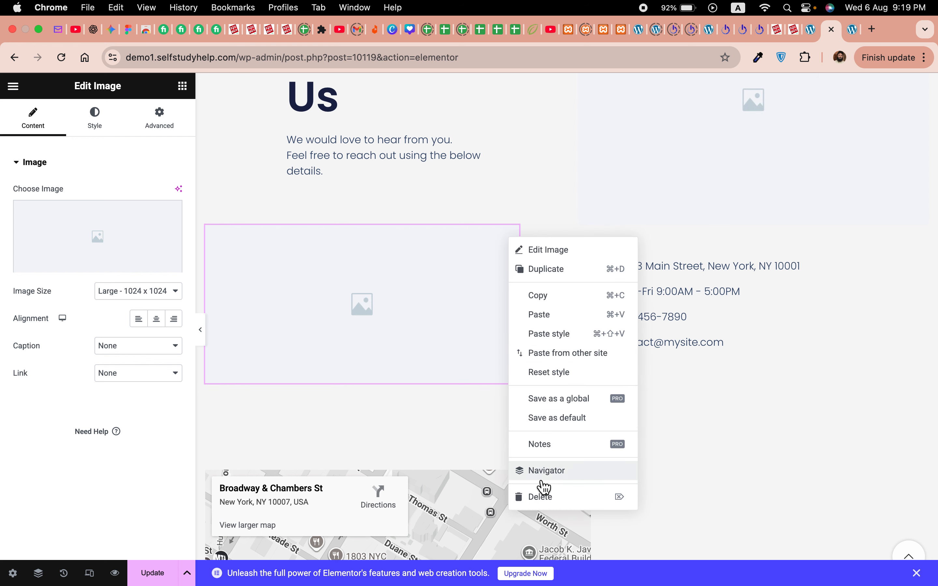
# Step: Delete the placeholder image and add a Contact Form 7 widget found by searching 'contact'
pyautogui.click(541, 497)
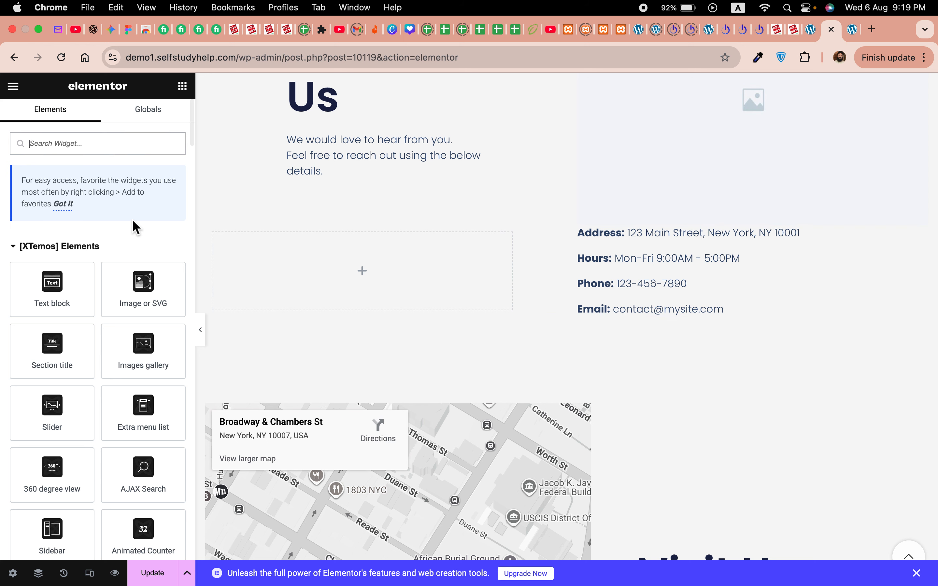
pyautogui.click(97, 147)
pyautogui.write('connta')
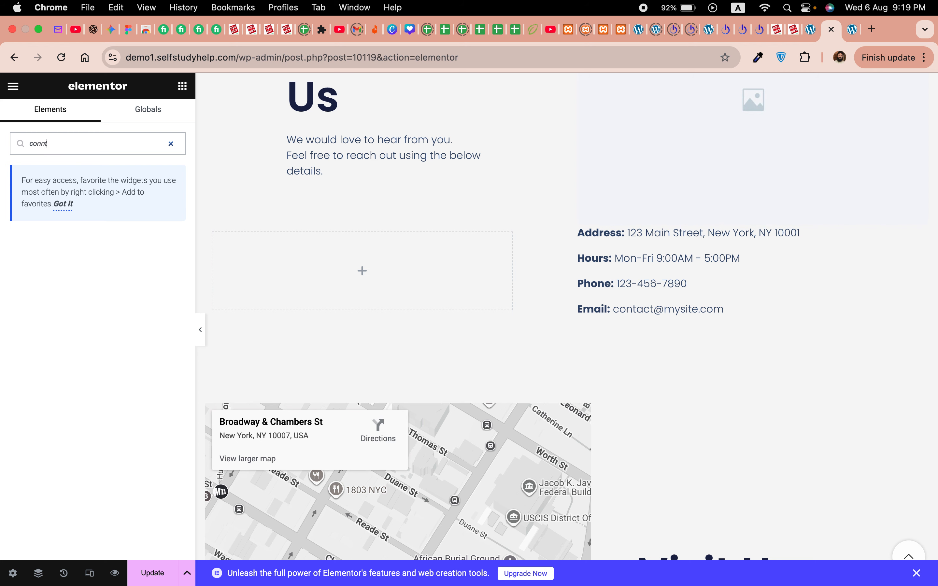
pyautogui.press('BackSpace')
pyautogui.press('BackSpace')
pyautogui.write('tac')
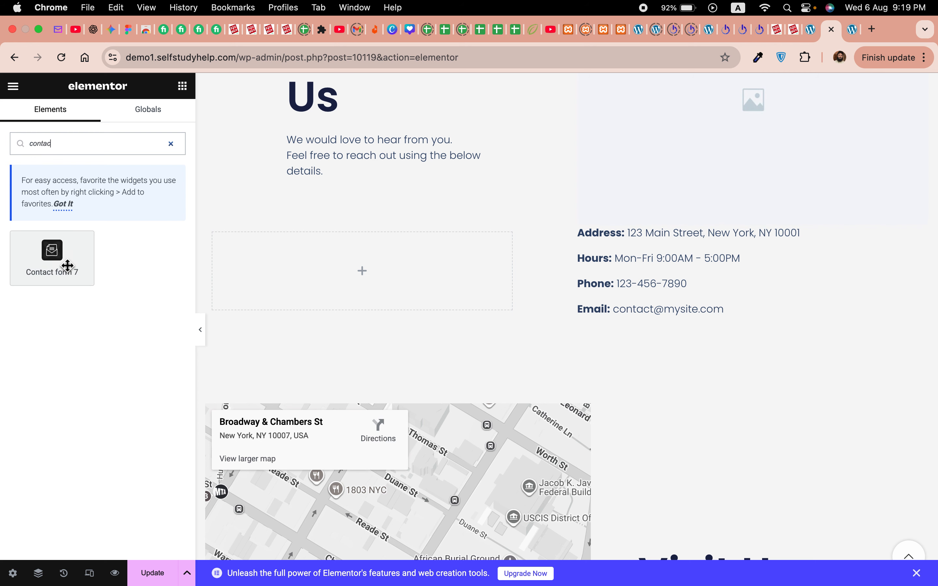
pyautogui.click(66, 265)
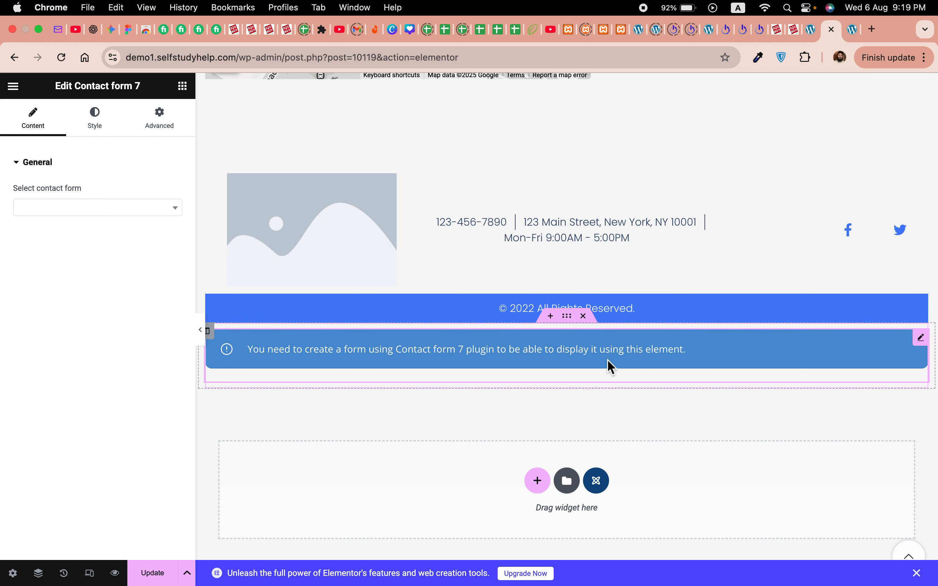
pyautogui.moveTo(926, 343); pyautogui.dragTo(400, 167)
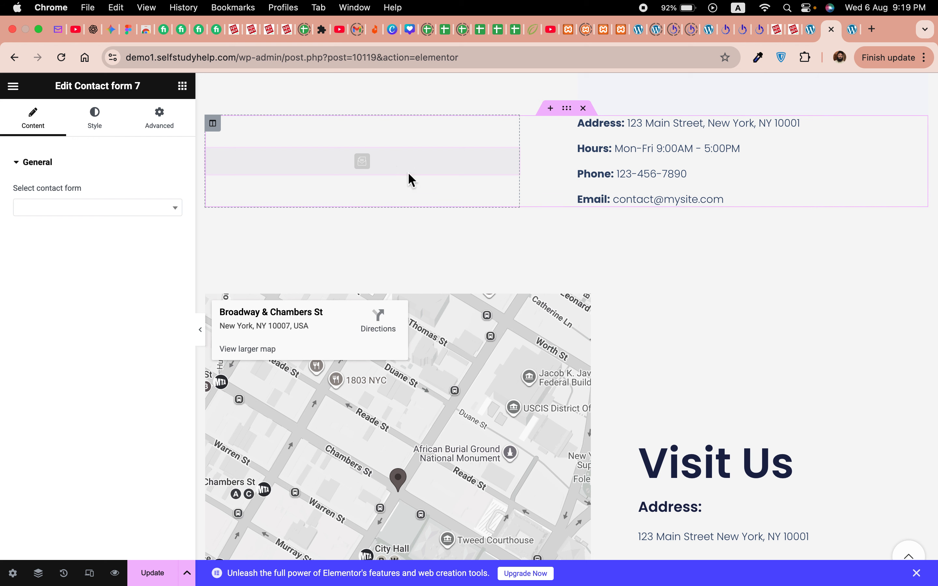
# Step: Choose Contact form 1 in the Contact Form 7 widget's form selector
pyautogui.scroll(2, 513, 236)
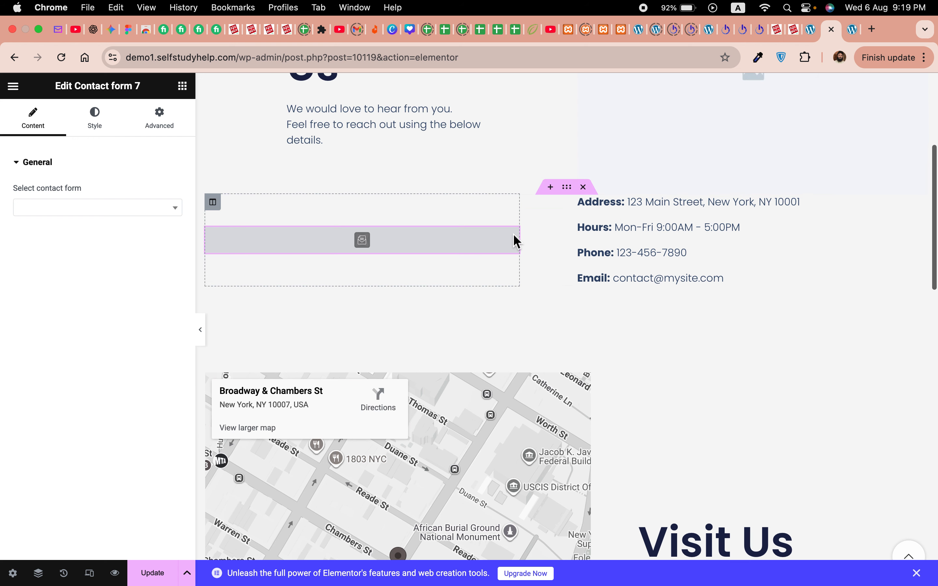
pyautogui.click(120, 214)
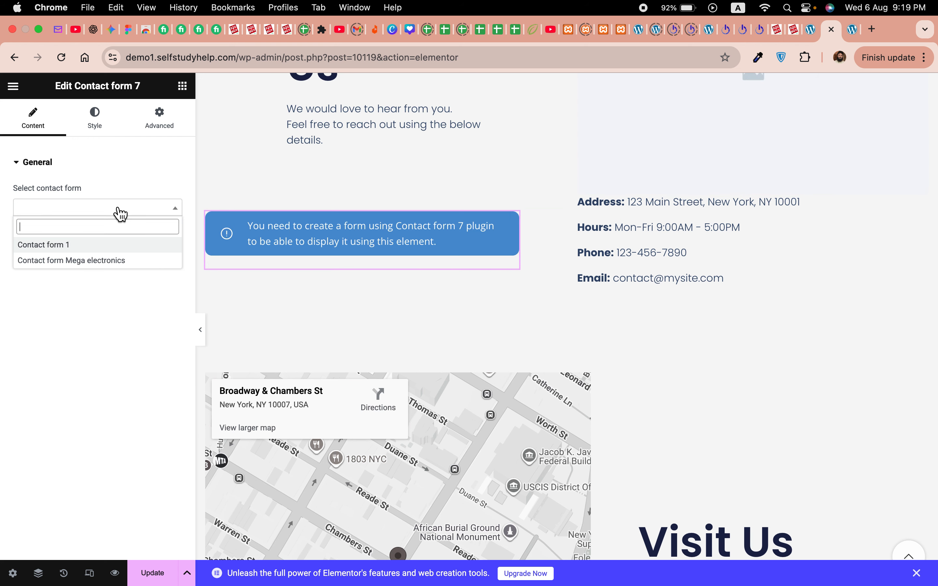
pyautogui.click(71, 251)
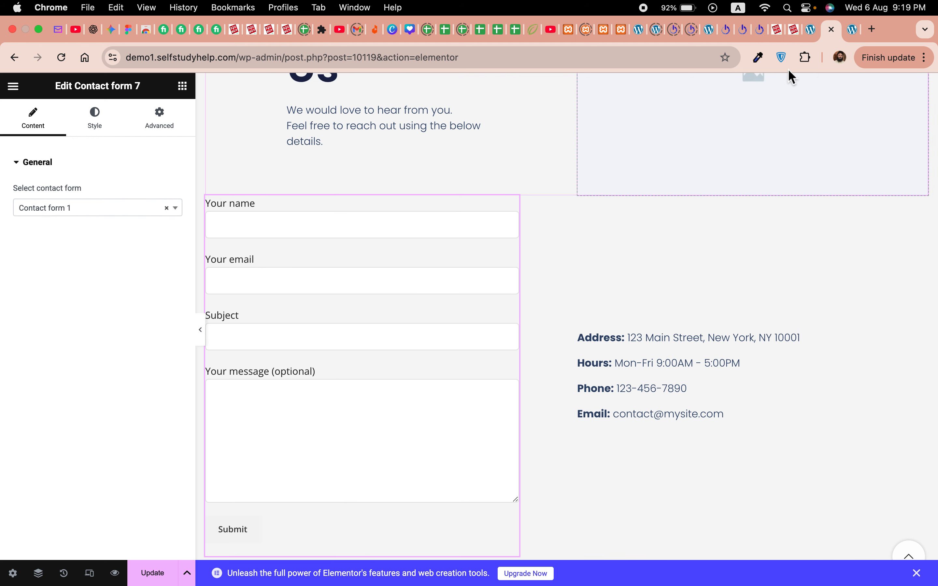
pyautogui.click(809, 30)
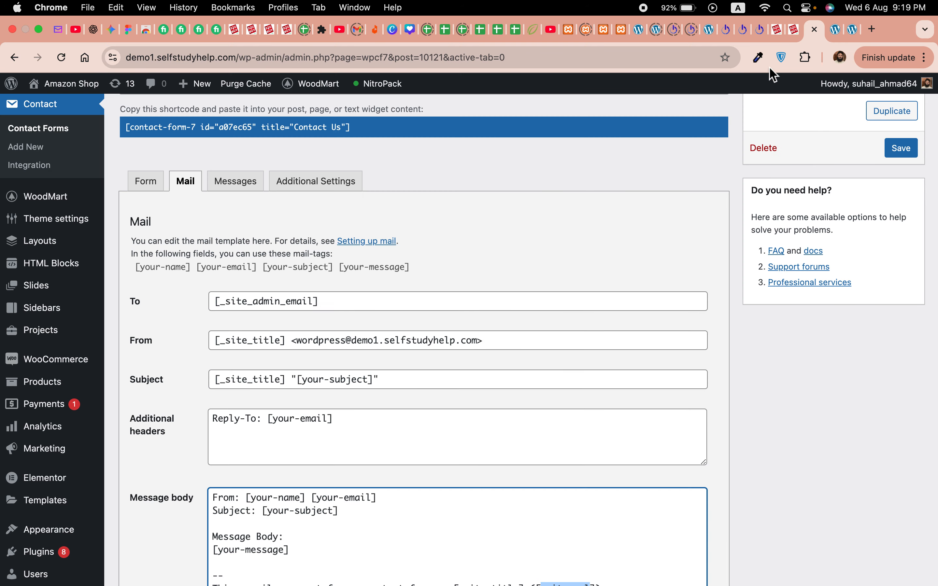
# Step: Save the Contact Us form from its Form tab and return to Elementor
pyautogui.click(150, 185)
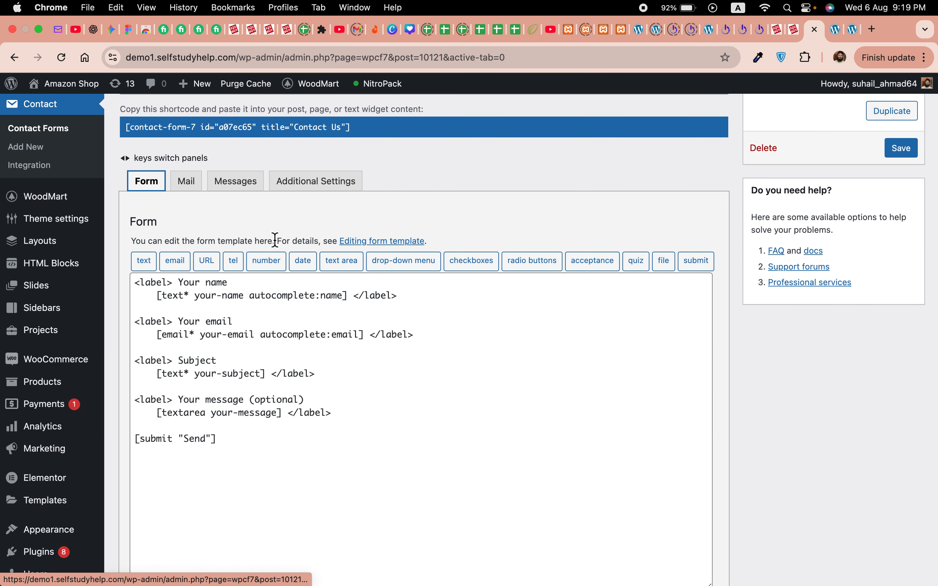
pyautogui.scroll(3, 276, 240)
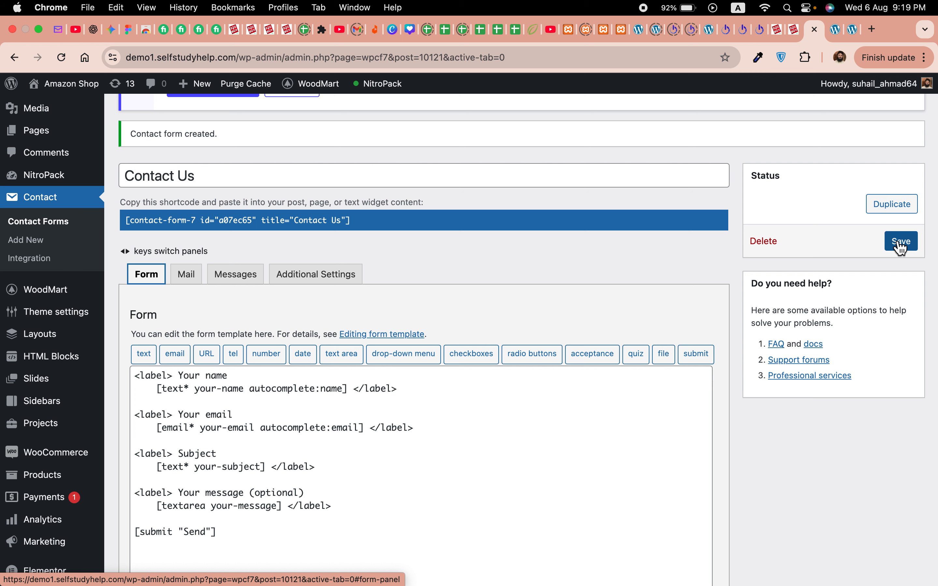
pyautogui.click(901, 242)
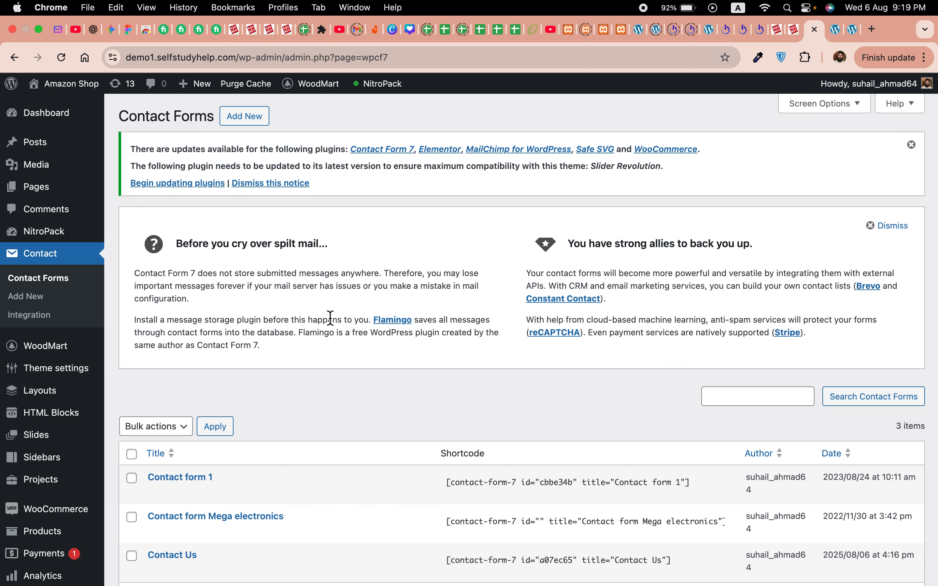
pyautogui.scroll(-3, 271, 360)
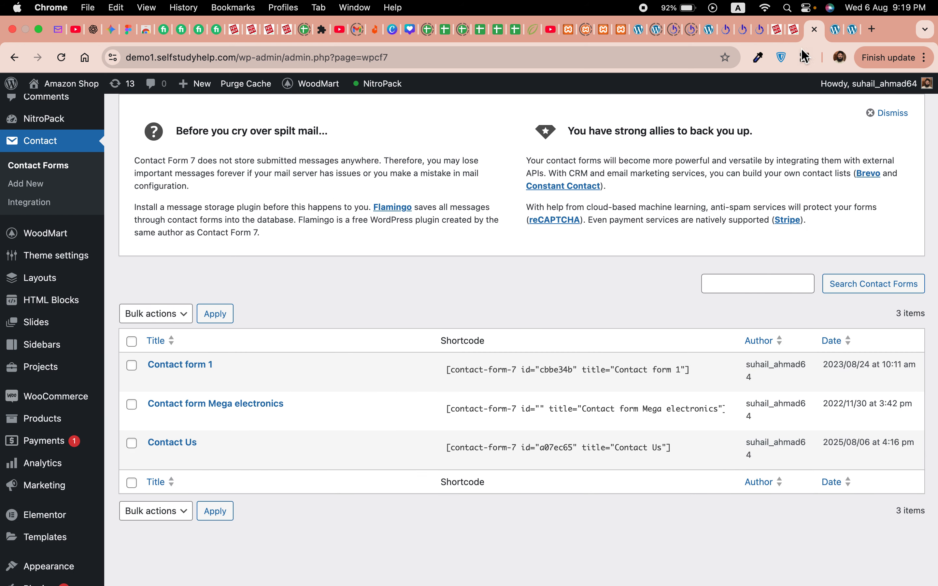
pyautogui.click(835, 29)
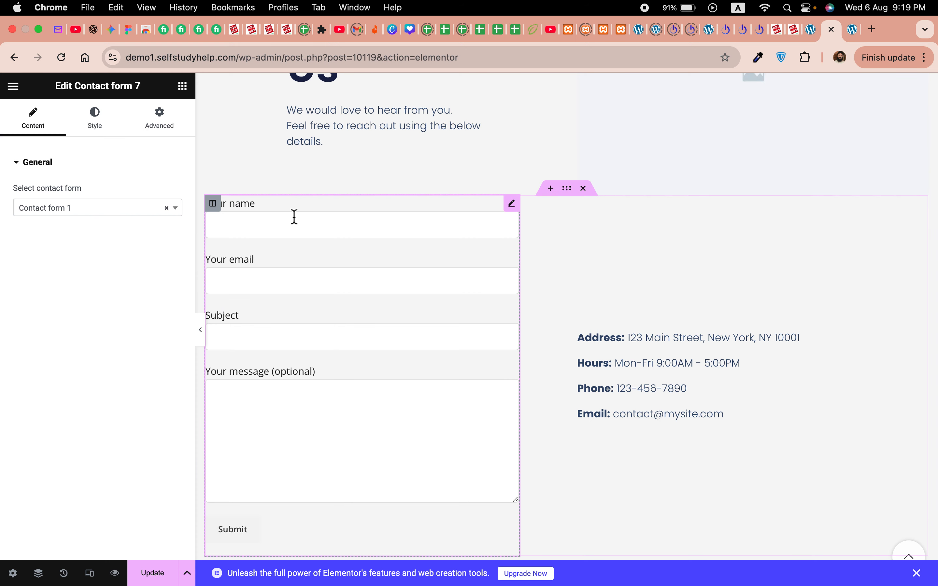
# Step: Save the page changes while the widget still uses Contact form 1
pyautogui.click(169, 216)
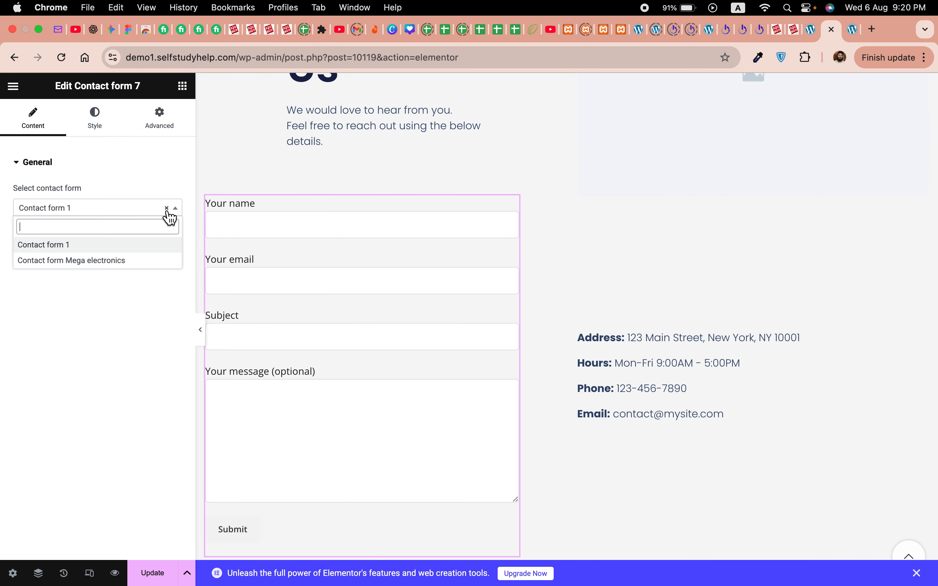
pyautogui.click(96, 326)
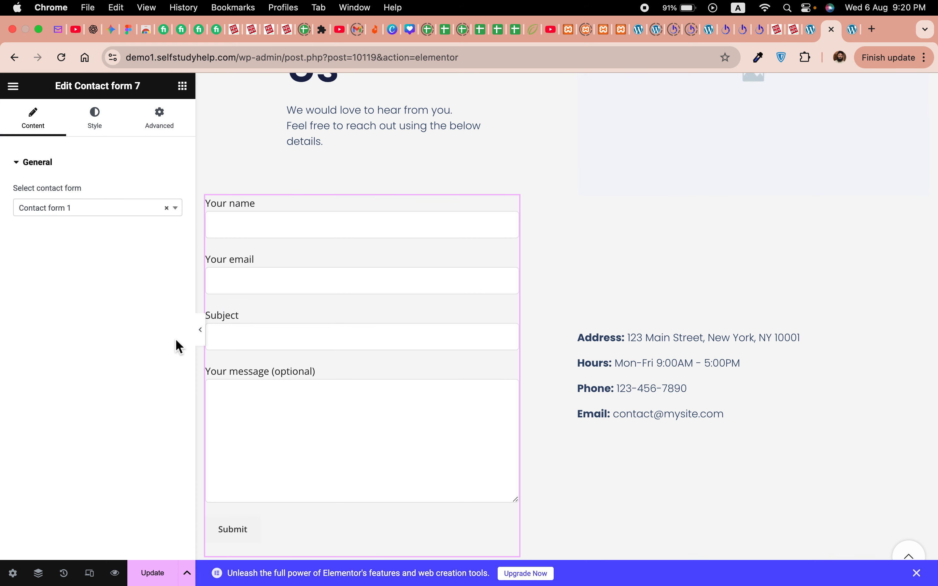
pyautogui.click(141, 575)
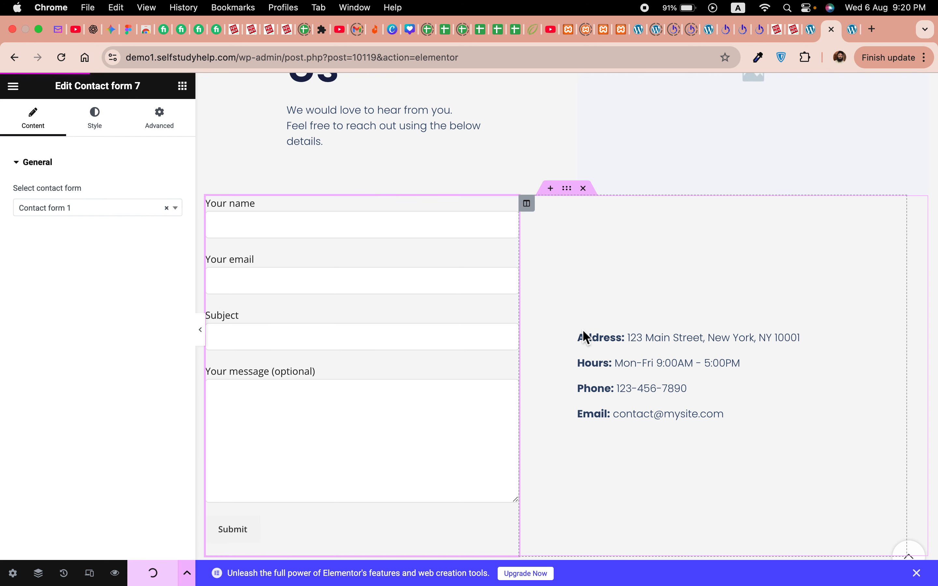
# Step: Reload the editor and set the contact form widget to the Contact Us form
pyautogui.click(62, 58)
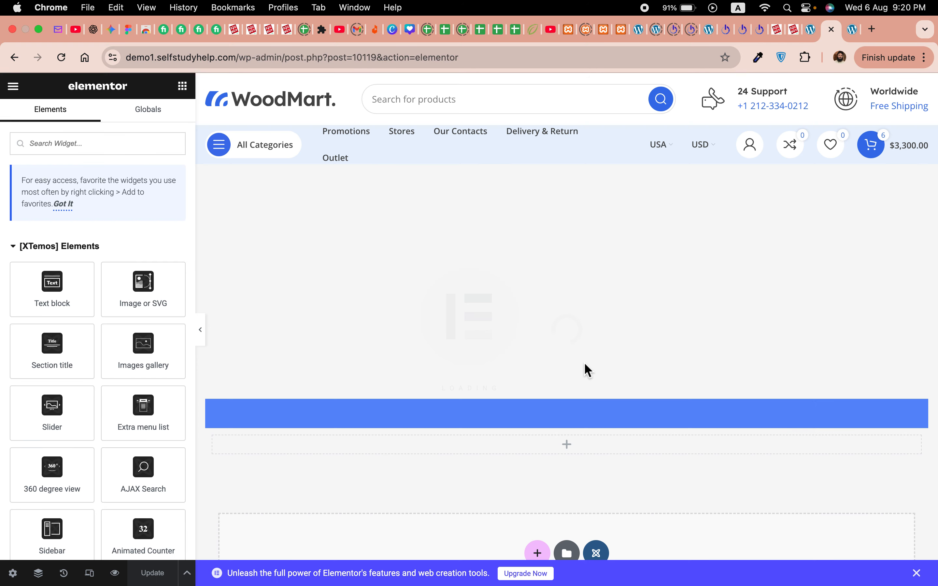
pyautogui.scroll(-5, 437, 431)
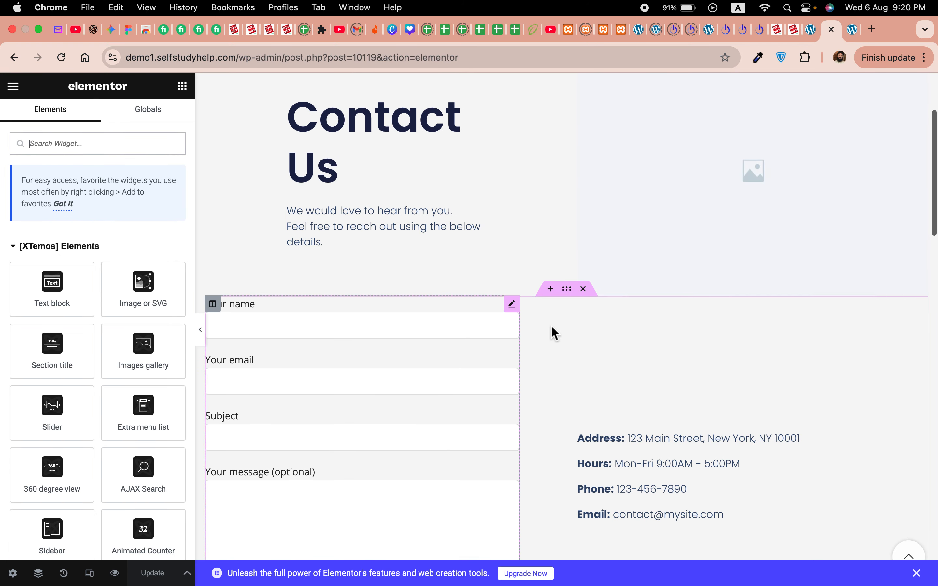
pyautogui.click(512, 305)
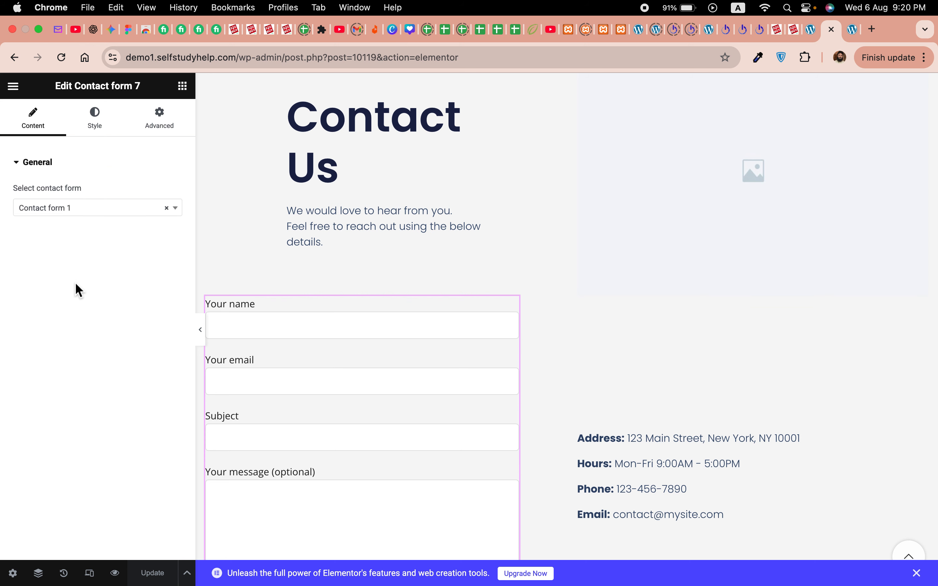
pyautogui.click(77, 220)
pyautogui.click(55, 274)
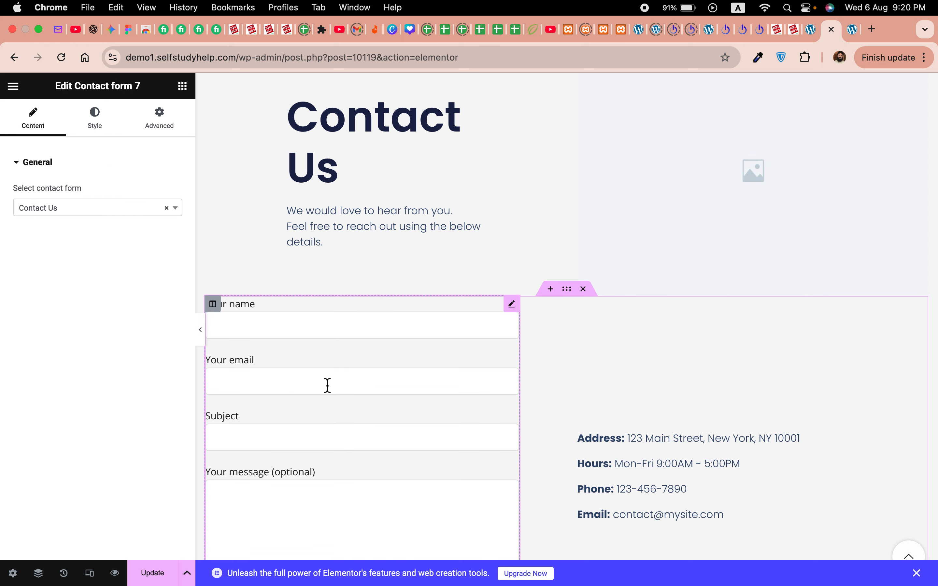
pyautogui.scroll(-3, 390, 483)
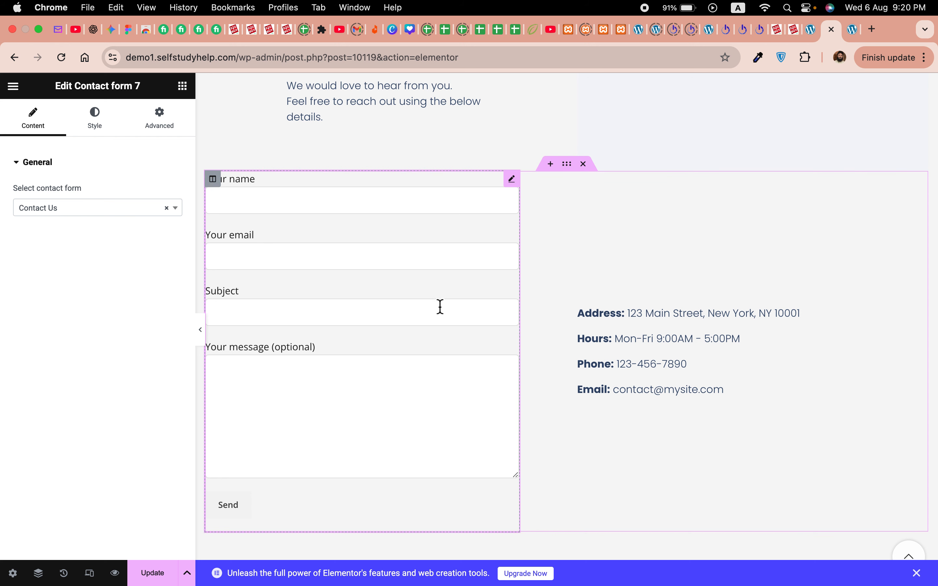
# Step: Open the Mail settings of the Contact Us form in Contact Form 7
pyautogui.click(811, 36)
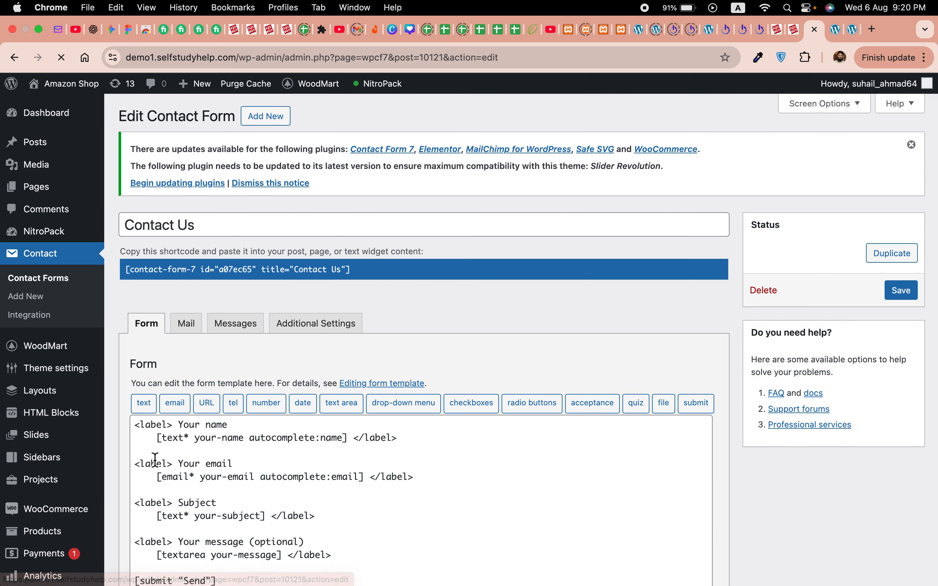
pyautogui.scroll(-3, 420, 323)
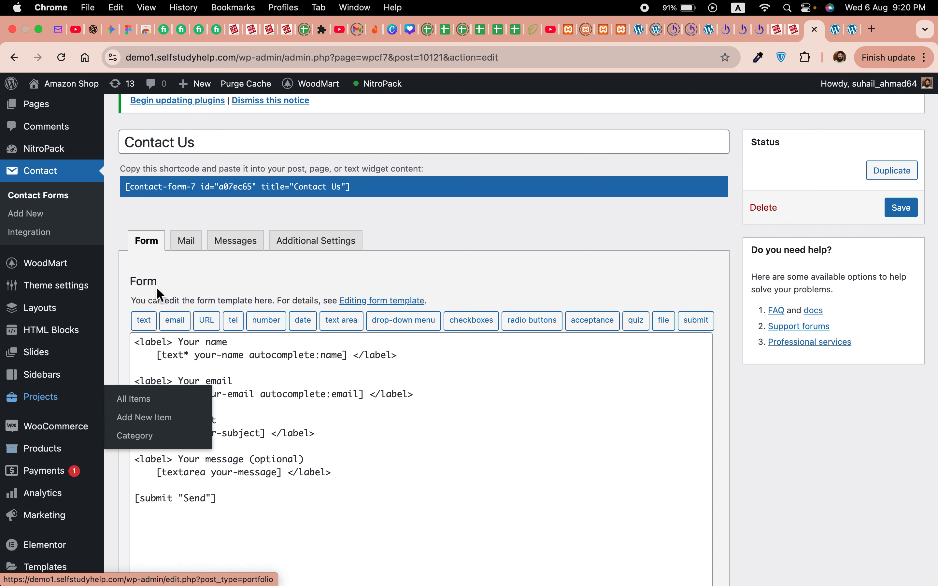
pyautogui.click(186, 241)
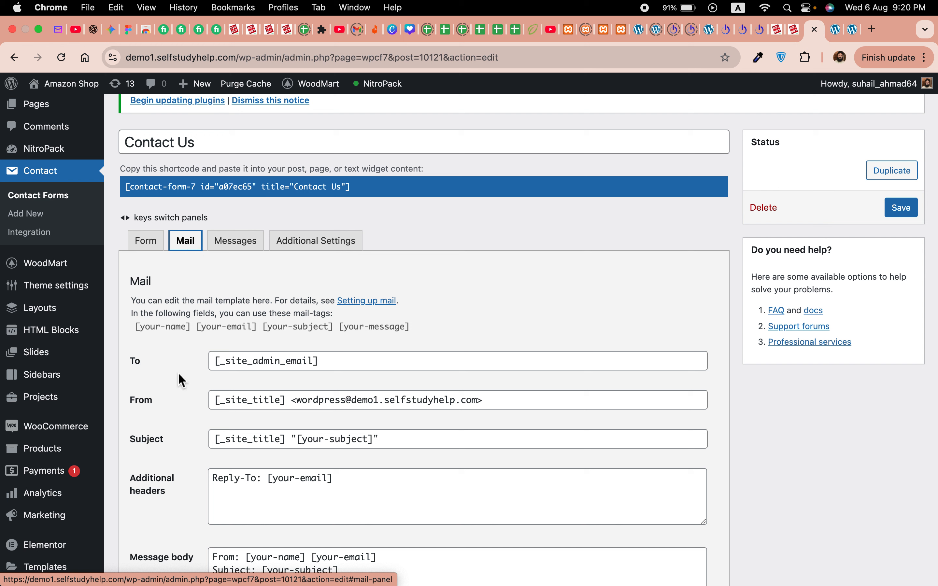
# Step: Replace the To recipient with the site owner's email address and save the form
pyautogui.click(316, 364)
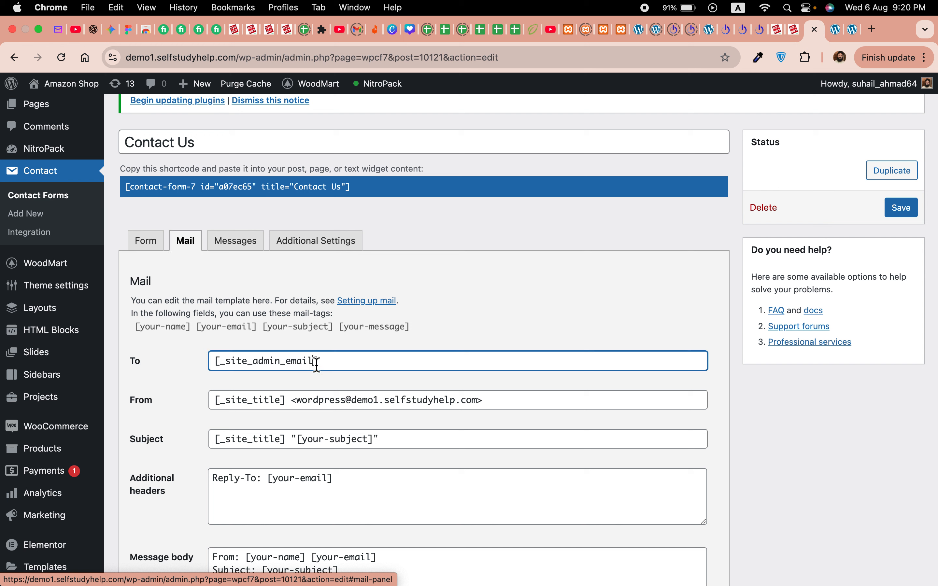
pyautogui.moveTo(342, 364); pyautogui.dragTo(185, 364)
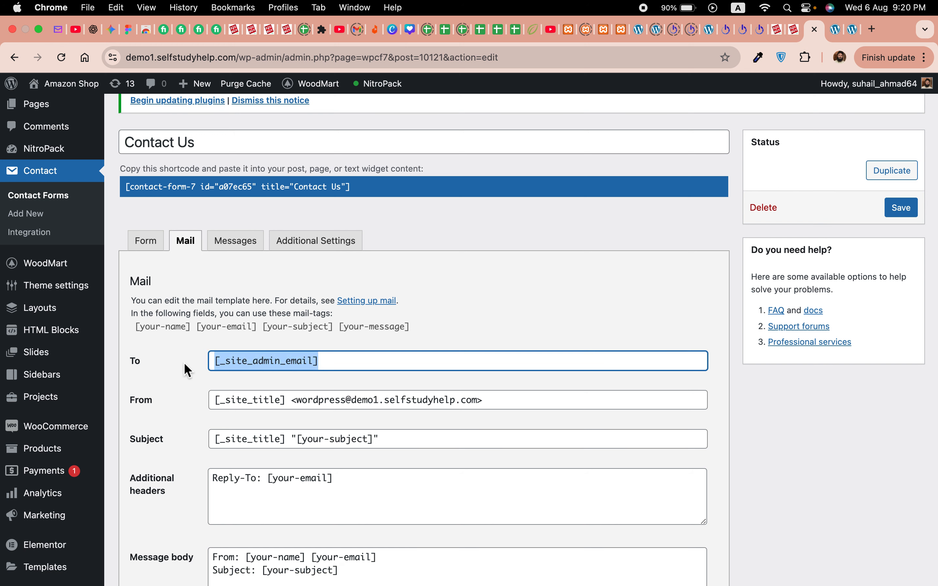
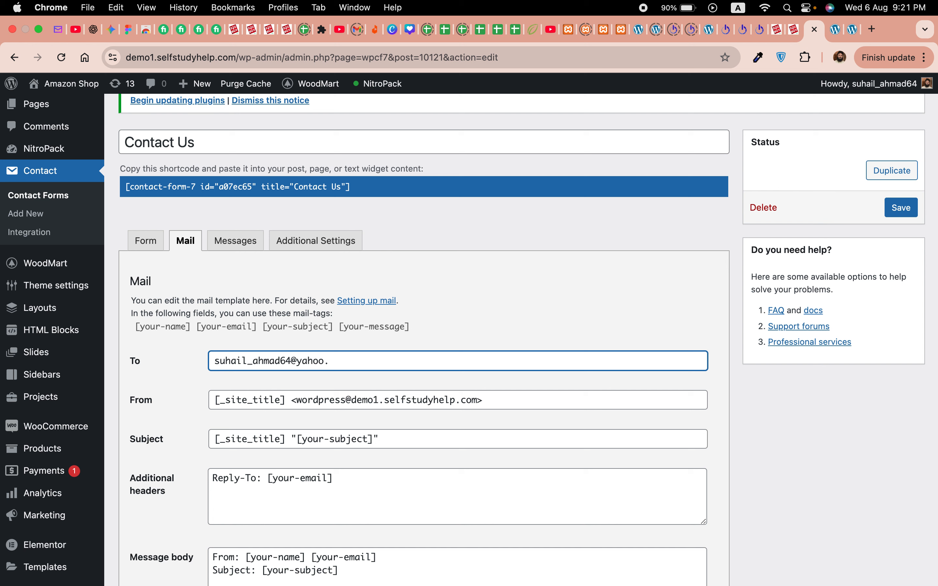
pyautogui.click(905, 217)
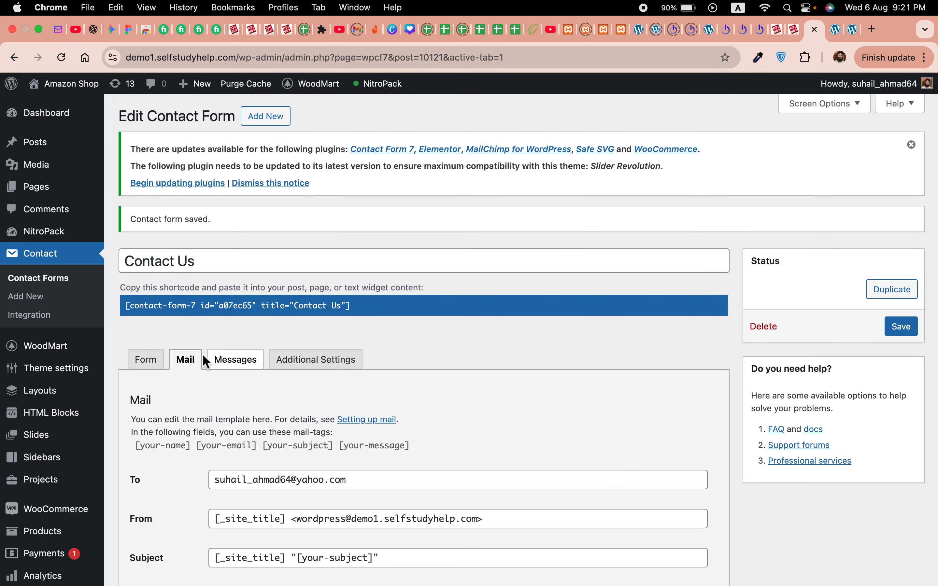
pyautogui.scroll(-3, 348, 409)
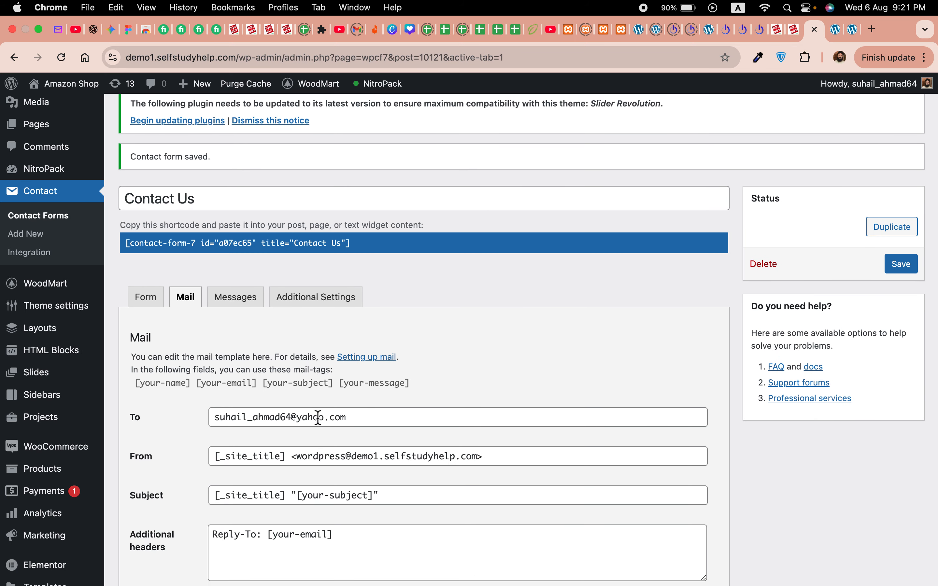
pyautogui.moveTo(37, 573)
pyautogui.scroll(3, 600, 372)
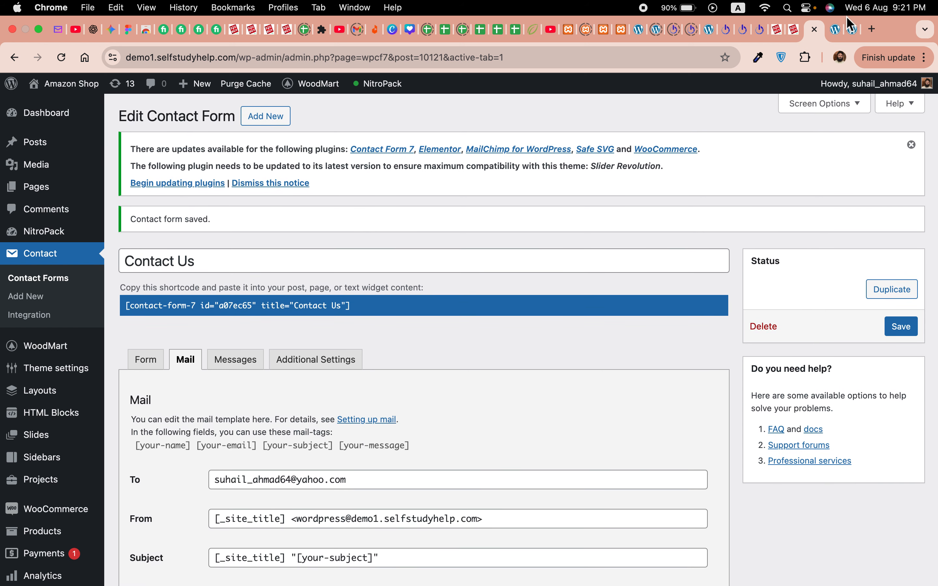
pyautogui.click(833, 30)
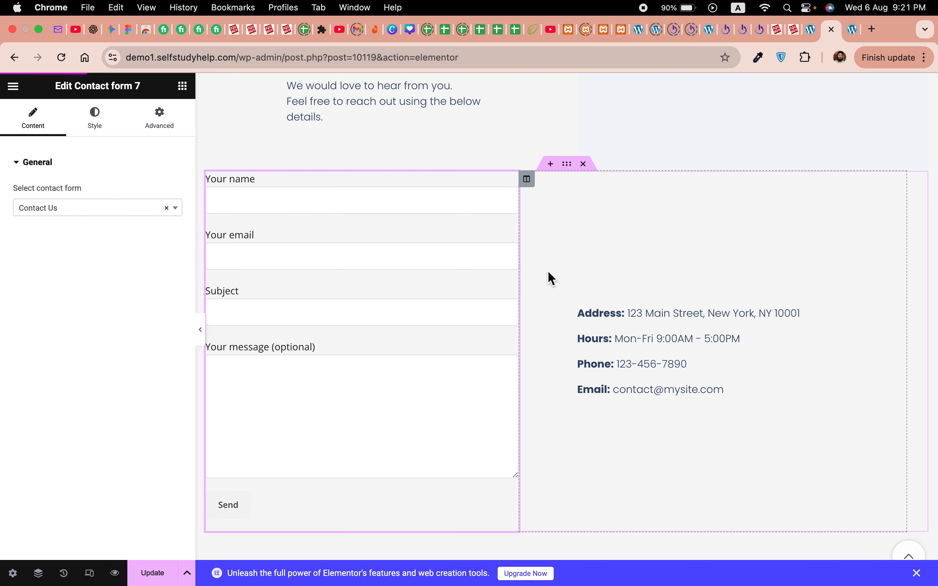
pyautogui.scroll(5, 549, 276)
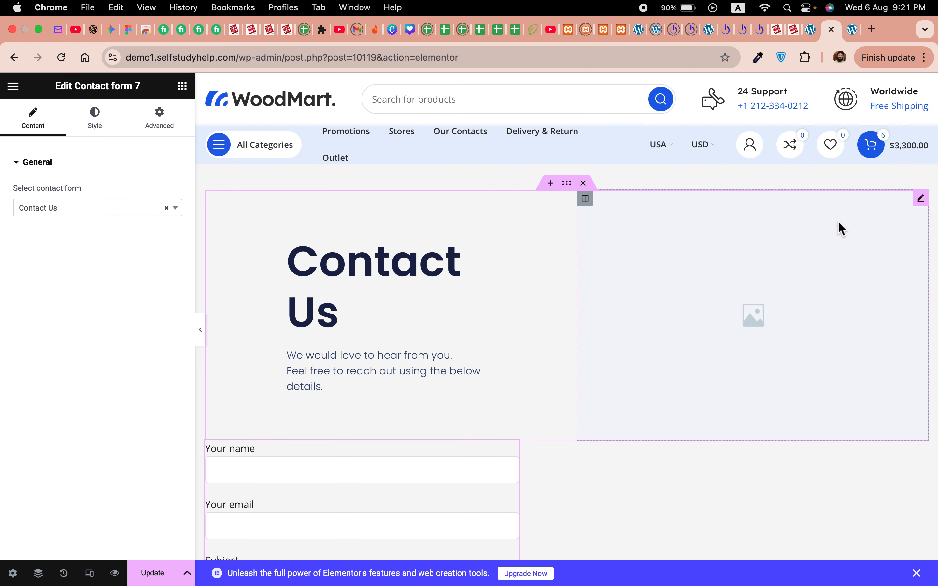
pyautogui.click(850, 30)
pyautogui.click(62, 58)
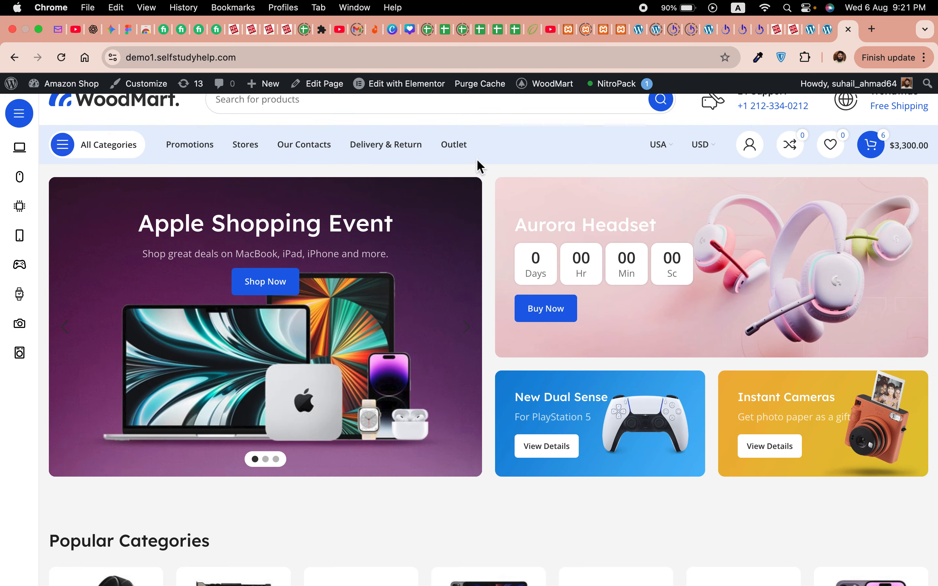
pyautogui.click(810, 31)
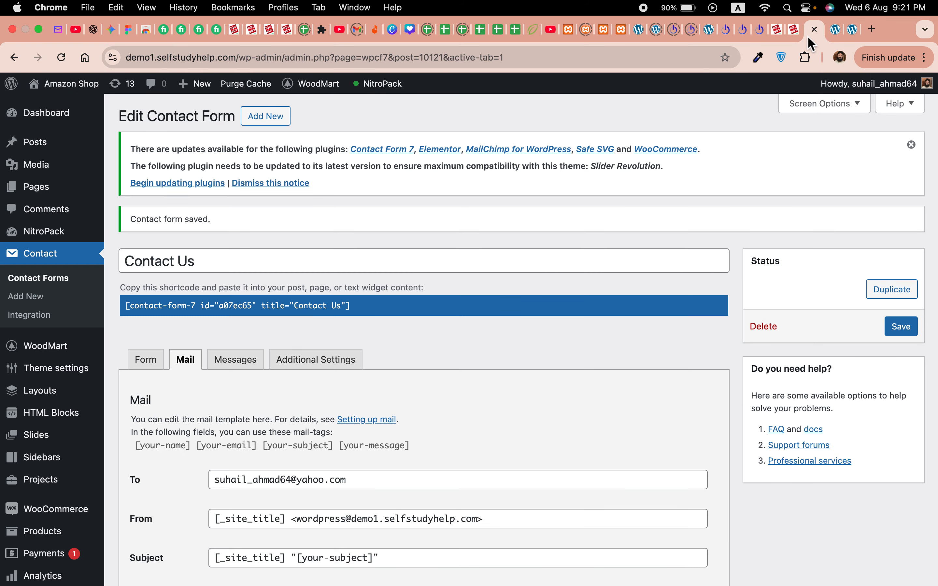
# Step: Make sure Header menu Mega electronics is the menu being edited
pyautogui.scroll(-10, 44, 483)
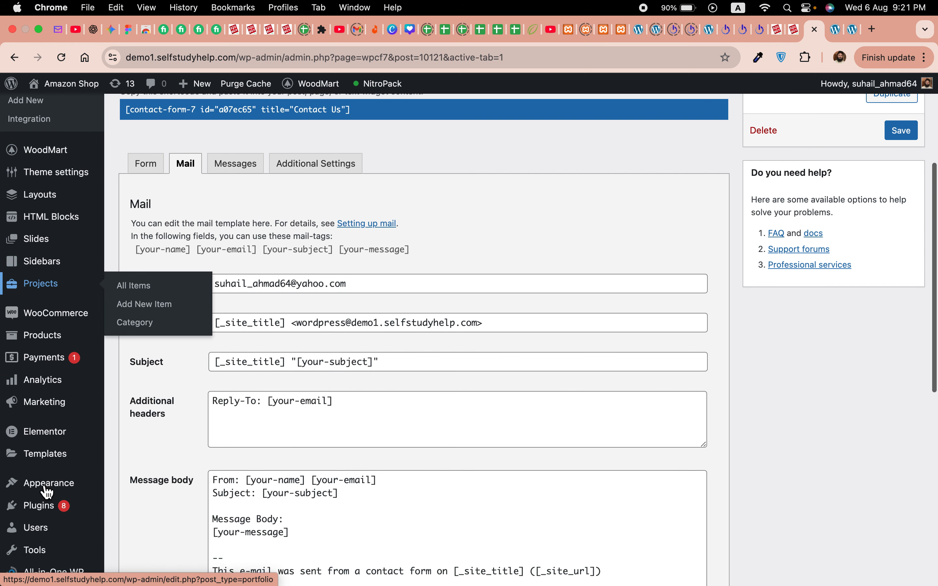
pyautogui.moveTo(53, 360)
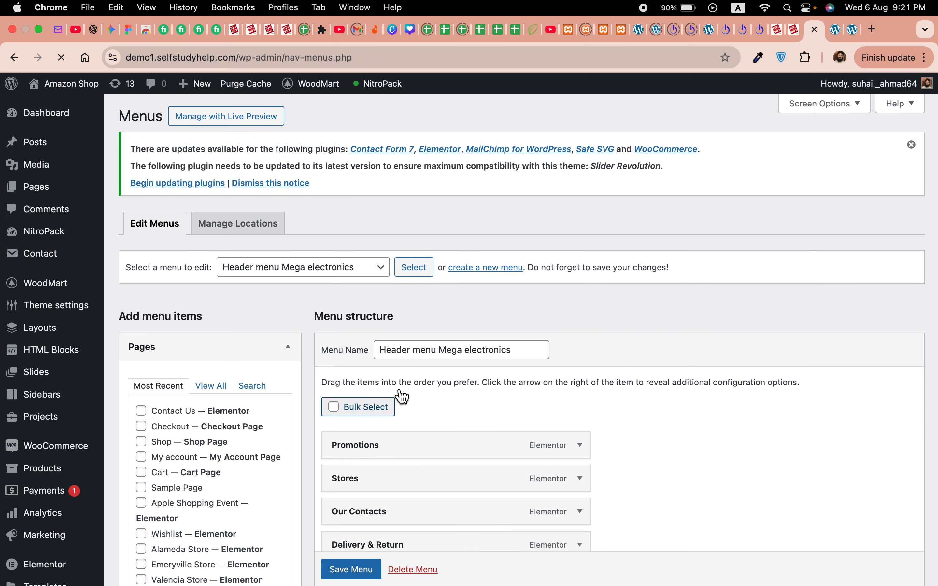
pyautogui.click(294, 270)
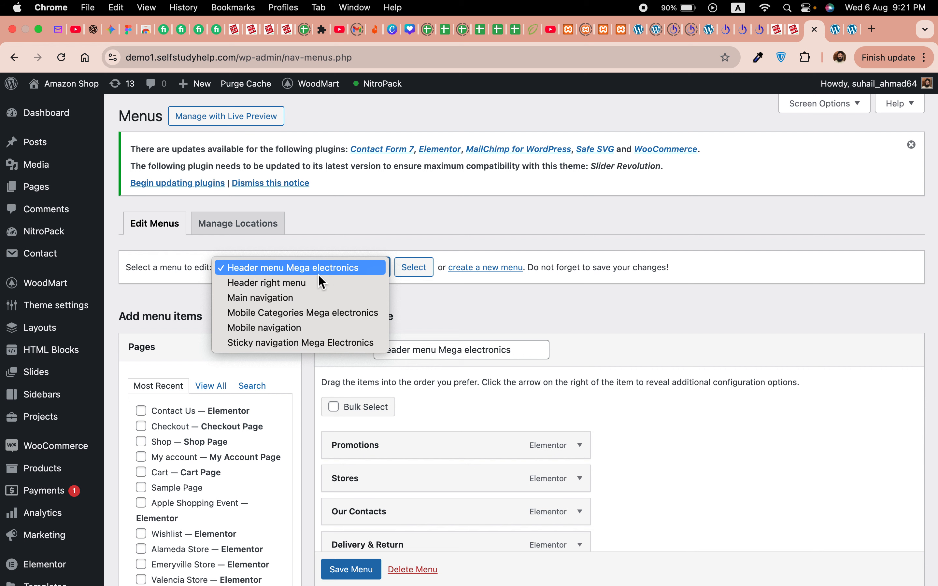
pyautogui.click(457, 300)
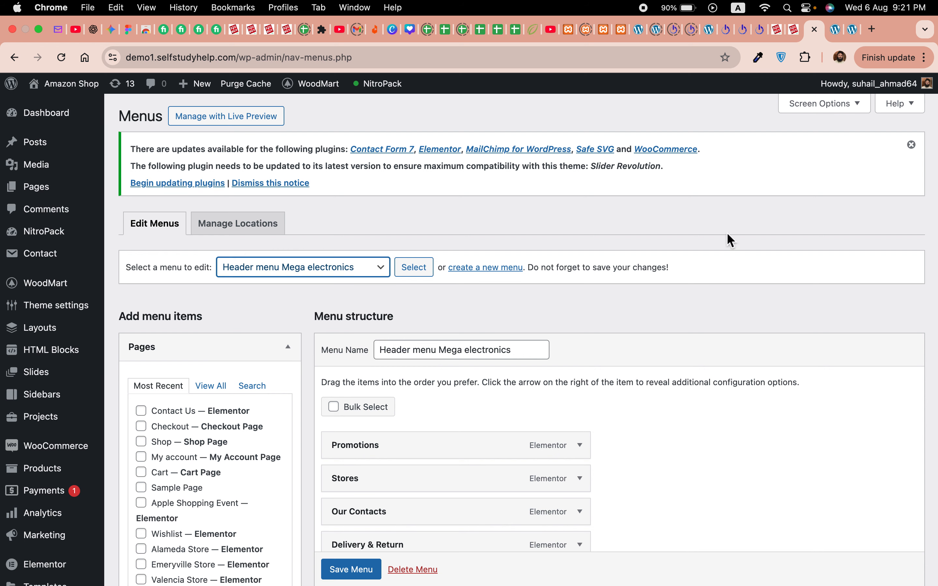
# Step: Add the Contact Us page to the header menu, save it, and reload the storefront
pyautogui.scroll(-5, 465, 351)
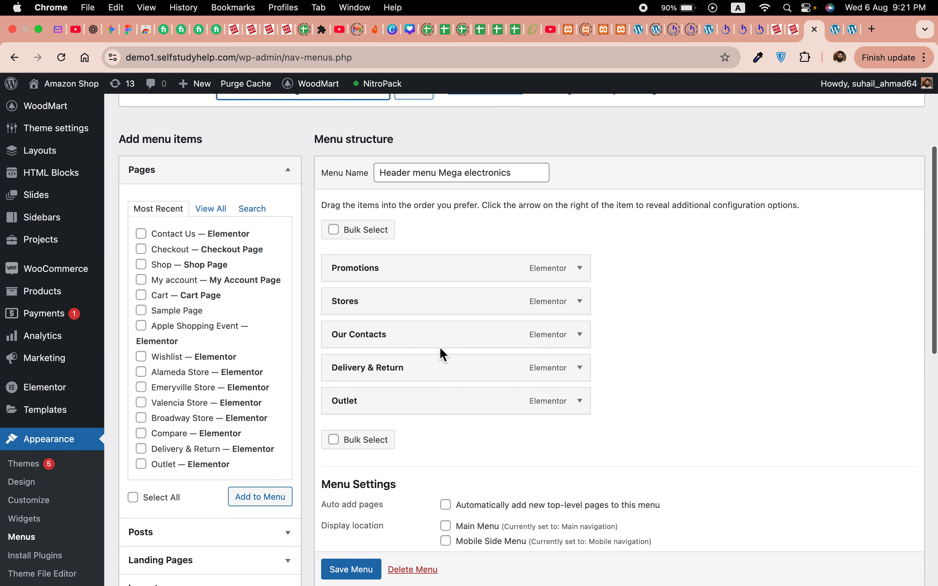
pyautogui.click(142, 234)
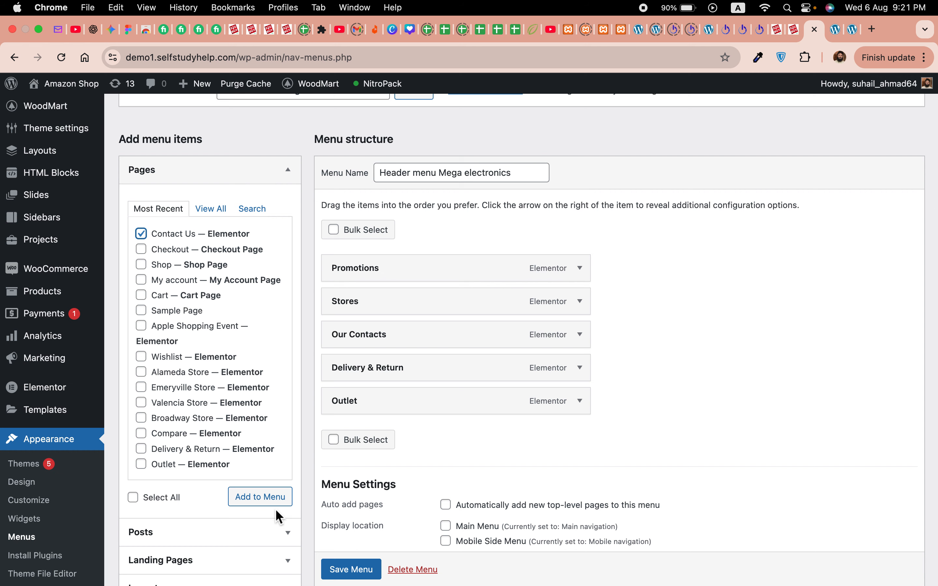
pyautogui.click(272, 497)
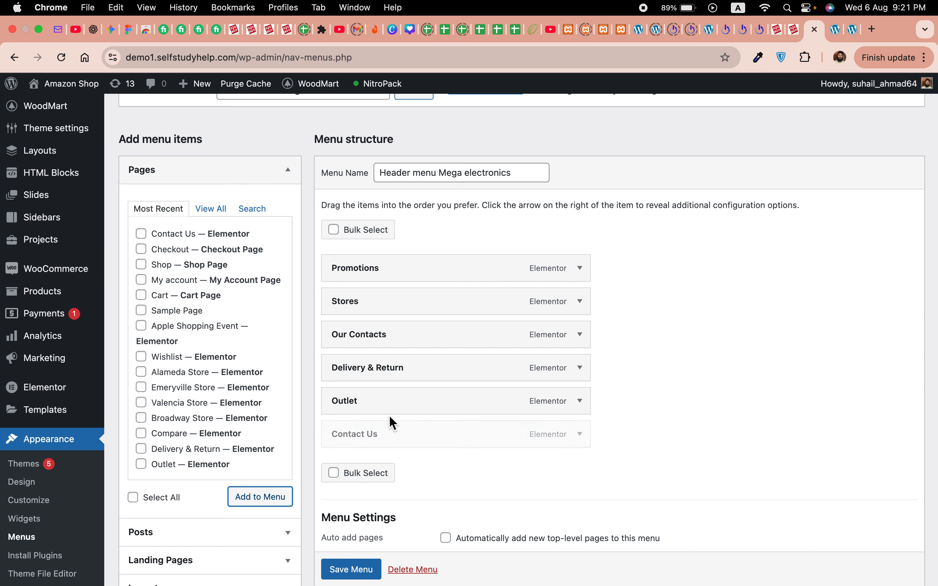
pyautogui.scroll(5, 829, 325)
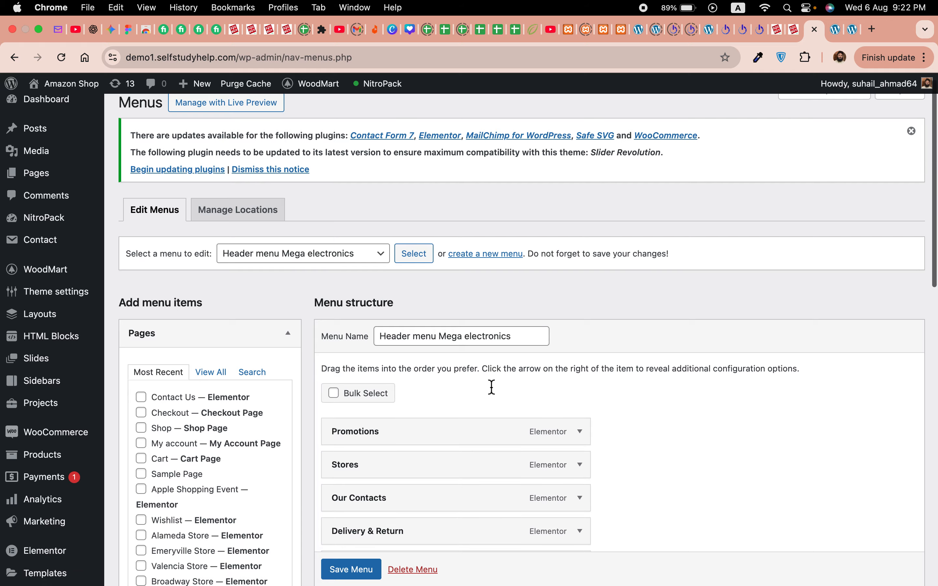
pyautogui.scroll(-4, 489, 387)
pyautogui.click(353, 568)
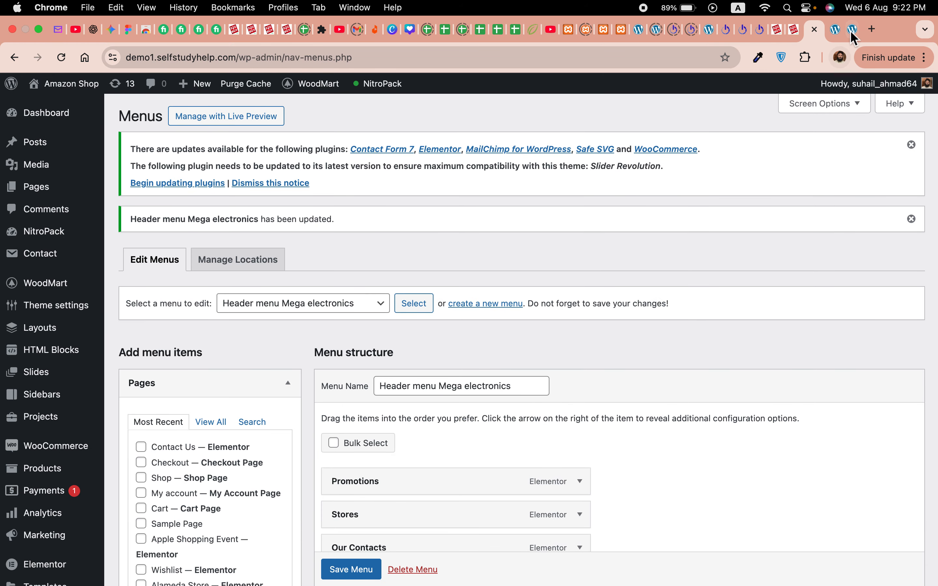
pyautogui.click(854, 31)
pyautogui.click(62, 57)
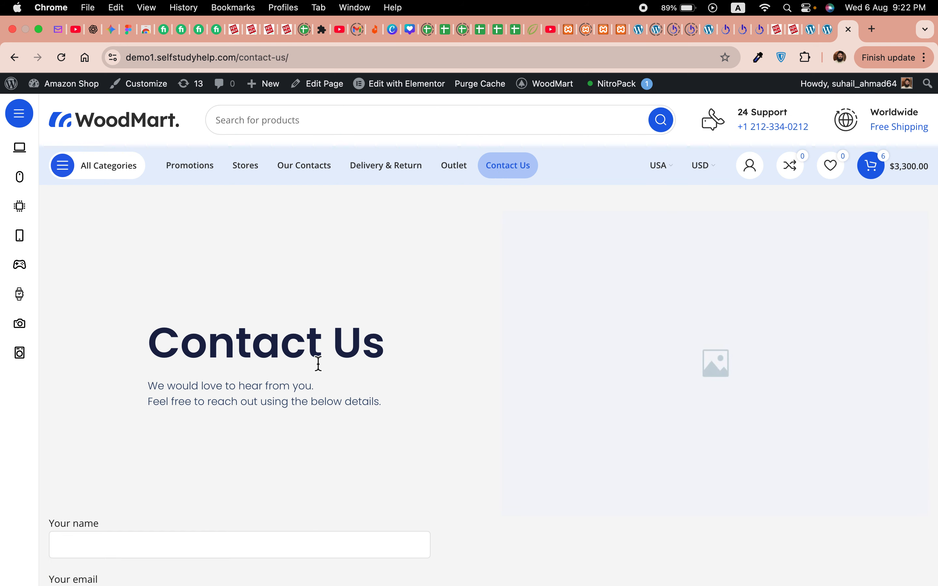
# Step: Scroll through the live Contact Us page and its form, then return to the page builder
pyautogui.scroll(-10, 410, 460)
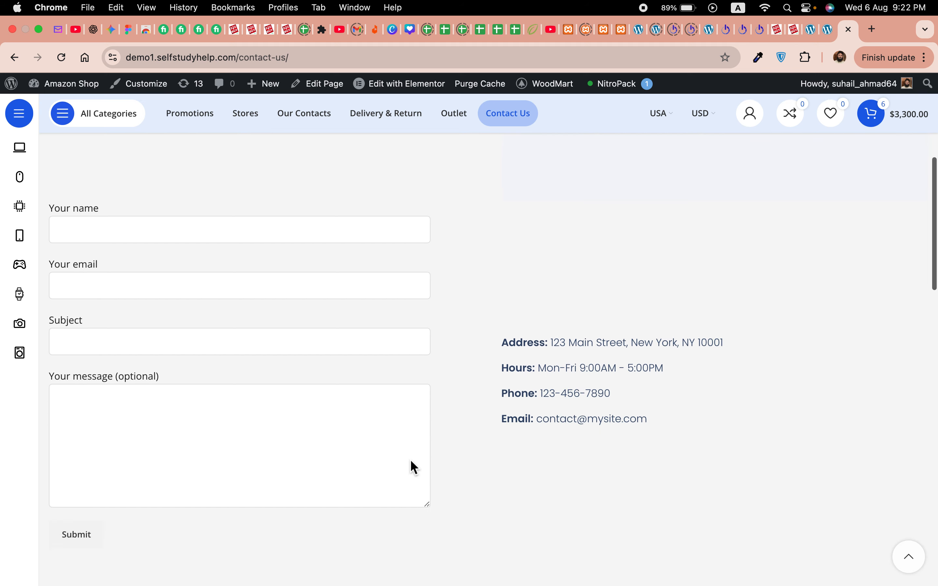
pyautogui.scroll(3, 411, 460)
pyautogui.scroll(8, 410, 459)
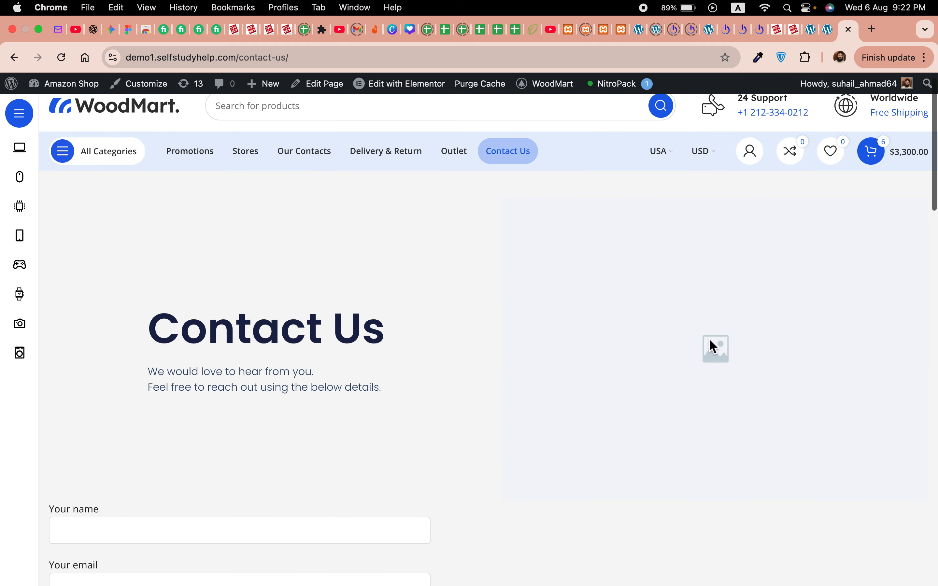
pyautogui.click(824, 34)
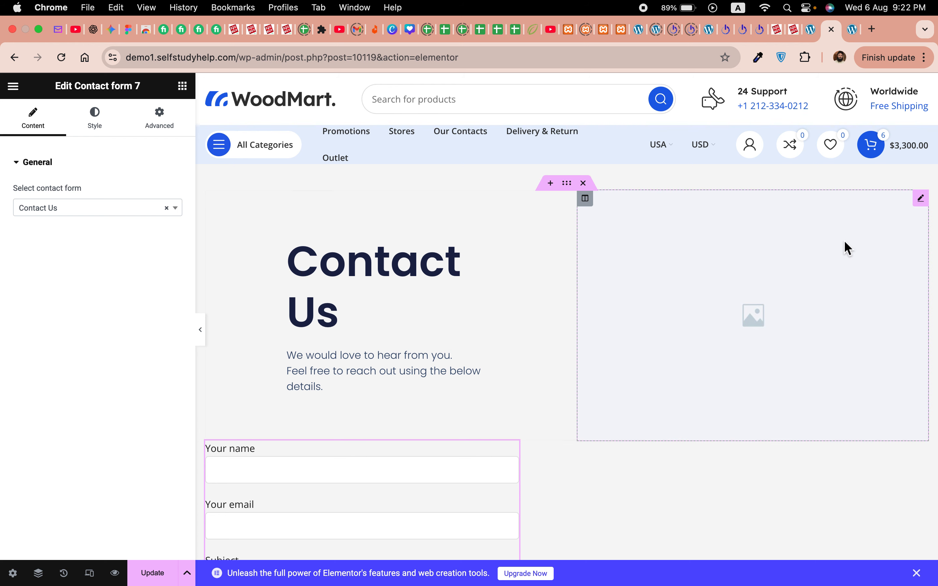
# Step: Insert the grey mouse and controller photo into the image beside the heading
pyautogui.click(835, 254)
pyautogui.click(100, 246)
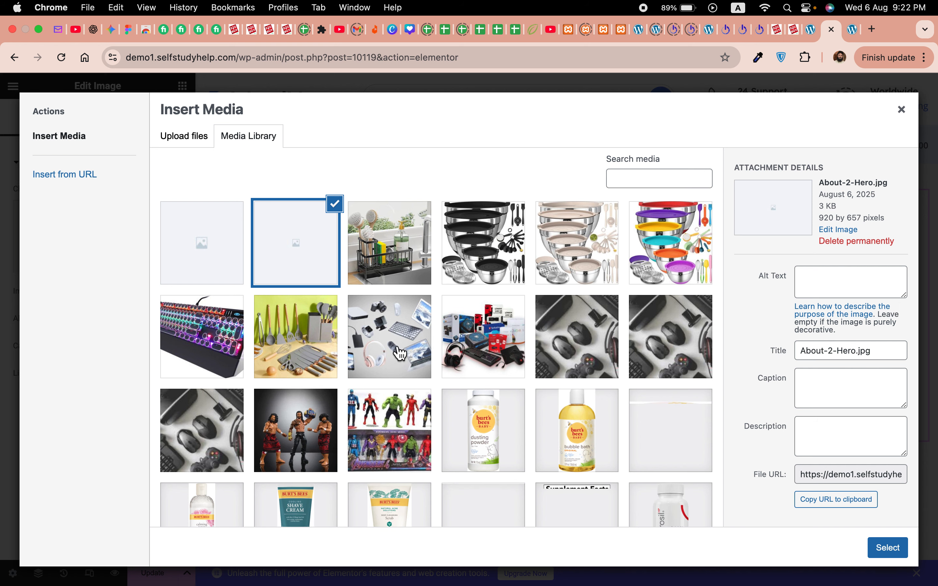
pyautogui.scroll(-5, 426, 439)
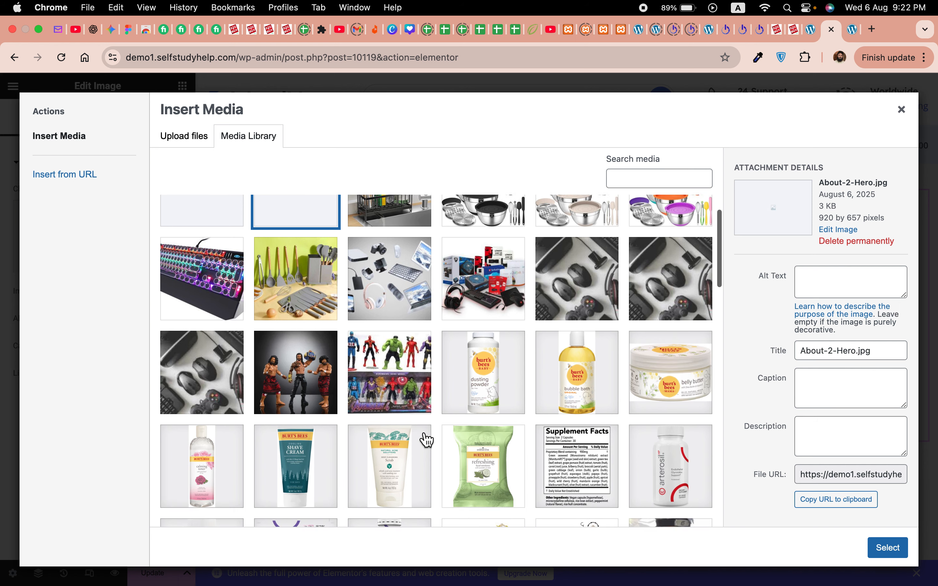
pyautogui.click(222, 334)
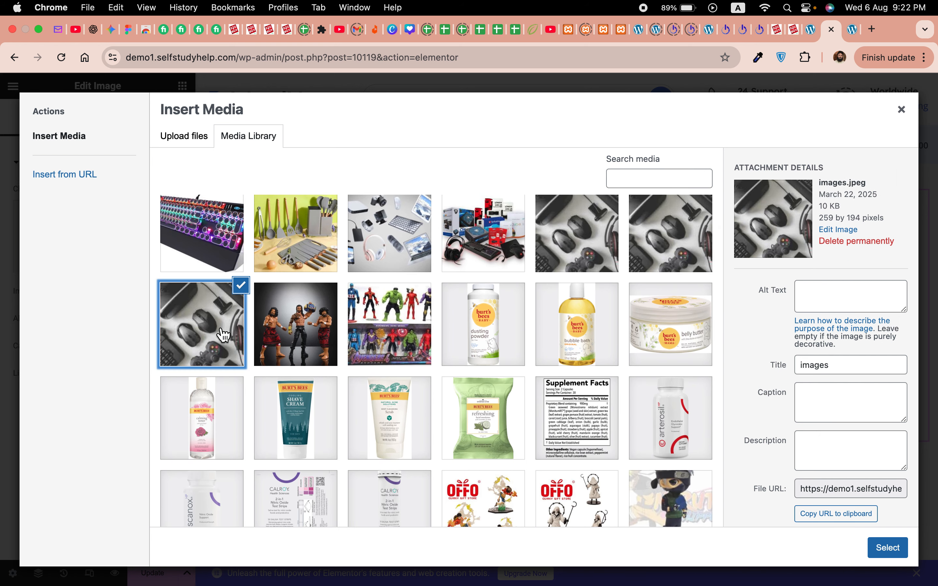
pyautogui.click(887, 548)
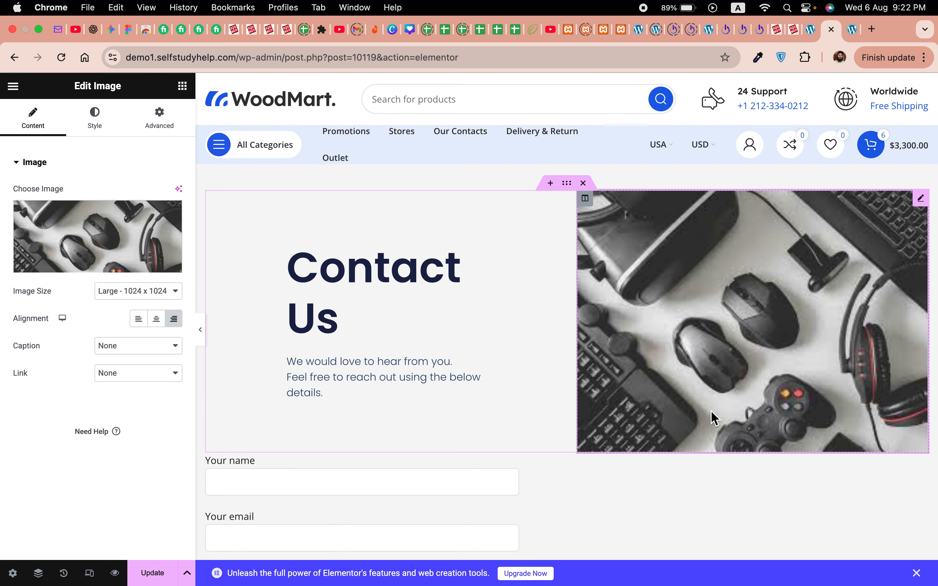
# Step: Search the media library for 'ma', then clear the search to show every image
pyautogui.click(97, 251)
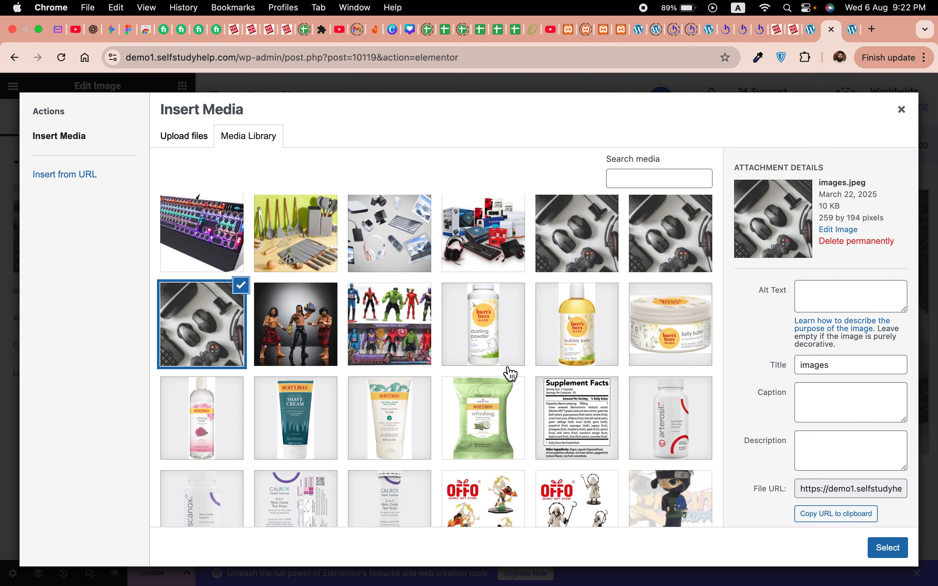
pyautogui.scroll(-20, 510, 373)
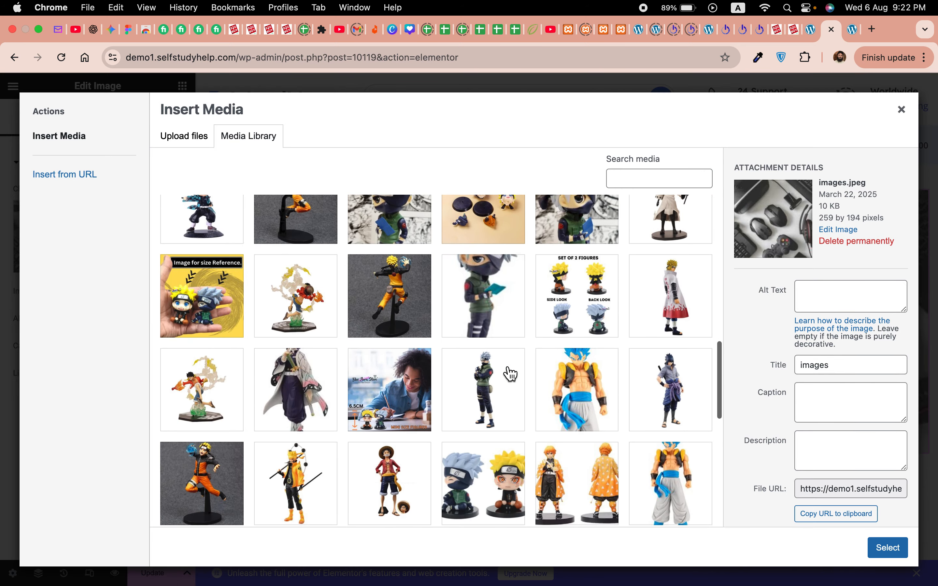
pyautogui.scroll(-10, 510, 373)
pyautogui.scroll(10, 508, 369)
pyautogui.scroll(15, 672, 321)
pyautogui.click(645, 178)
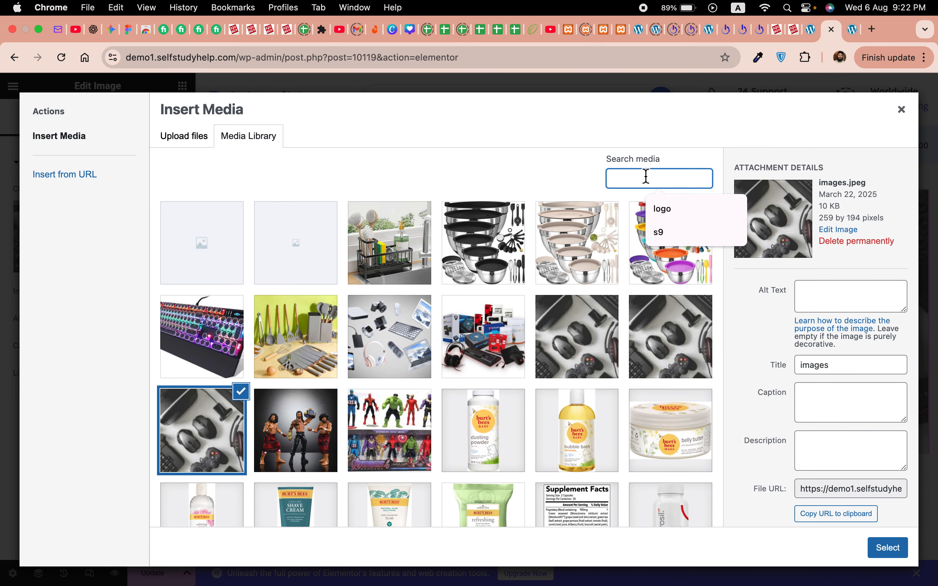
pyautogui.write('map')
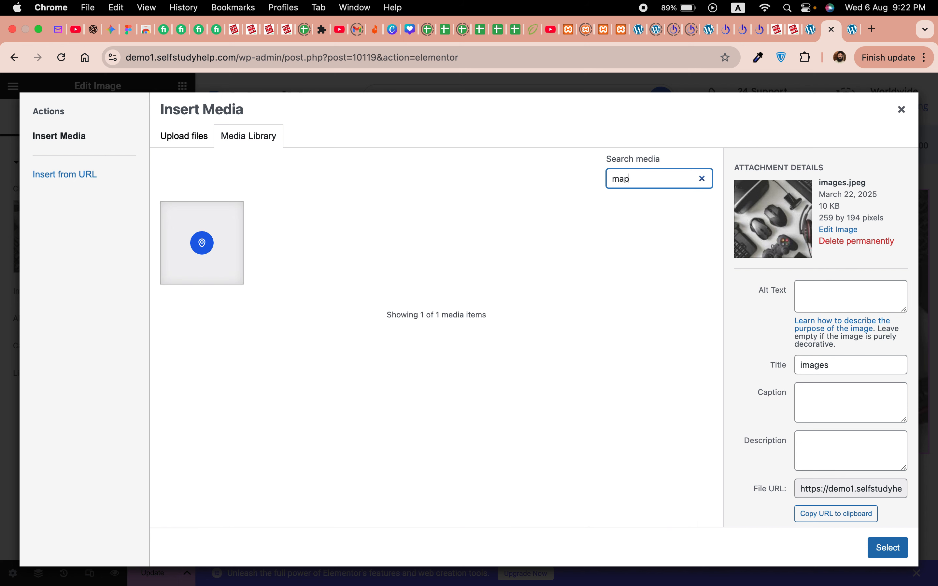
pyautogui.click(216, 253)
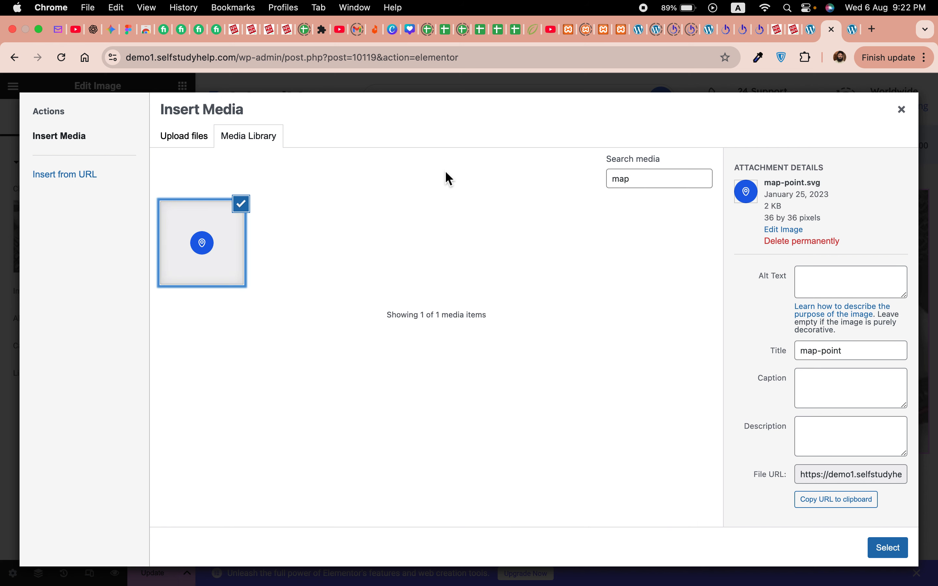
pyautogui.doubleClick(664, 178)
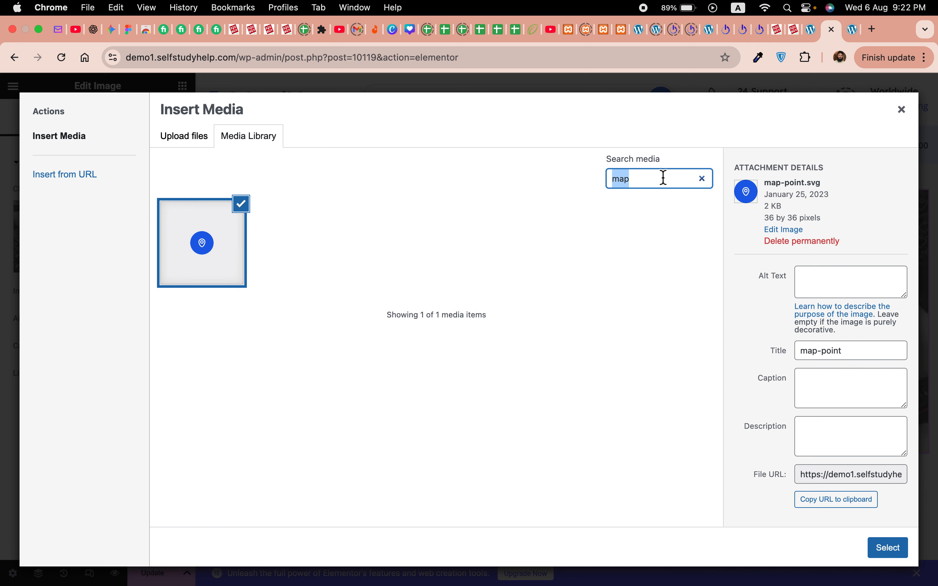
pyautogui.press('BackSpace')
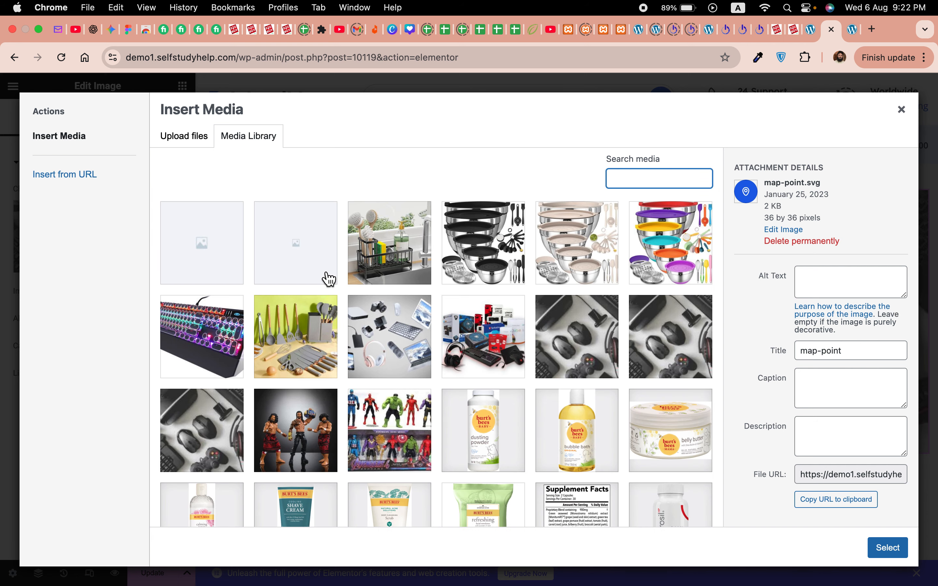
# Step: Insert the RGB keyboard photo into the hero image instead
pyautogui.click(401, 267)
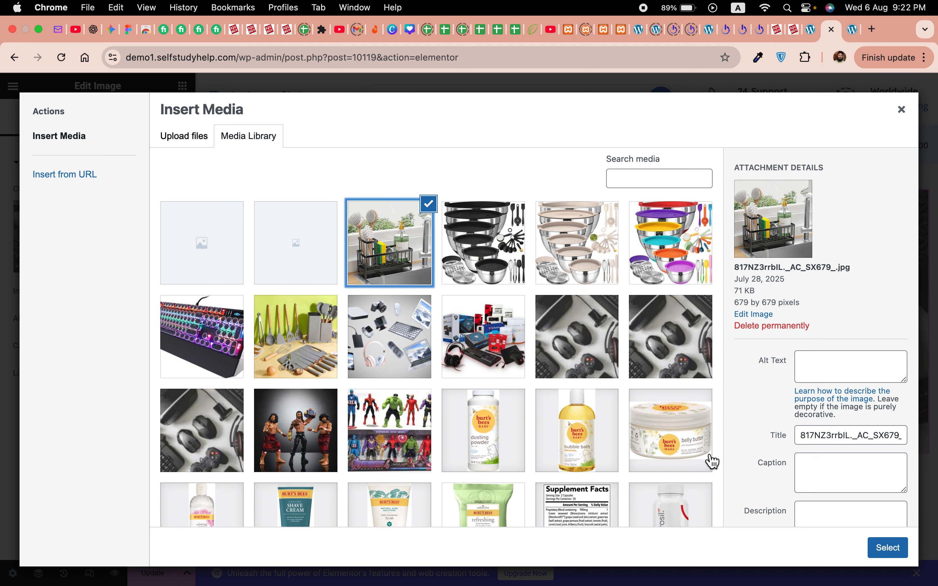
pyautogui.click(206, 343)
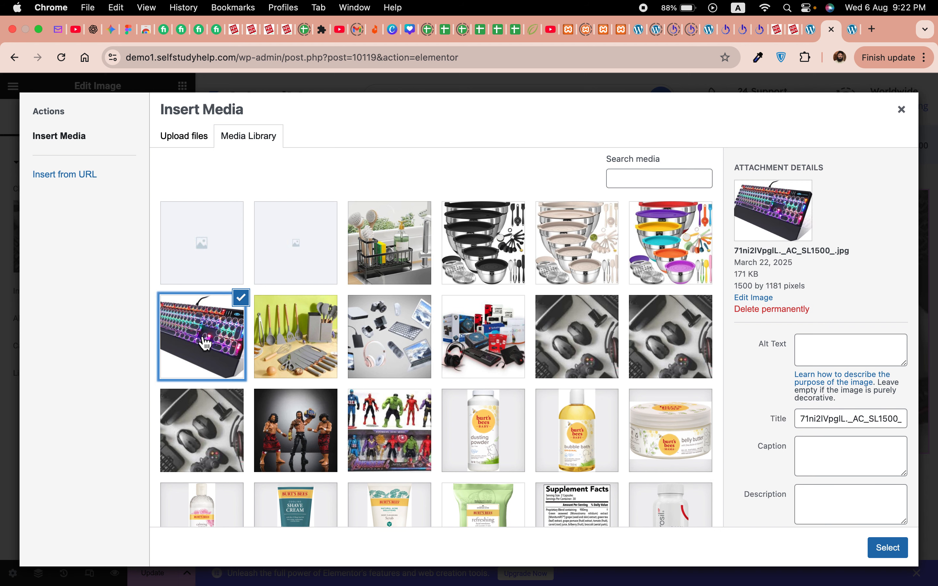
pyautogui.click(887, 551)
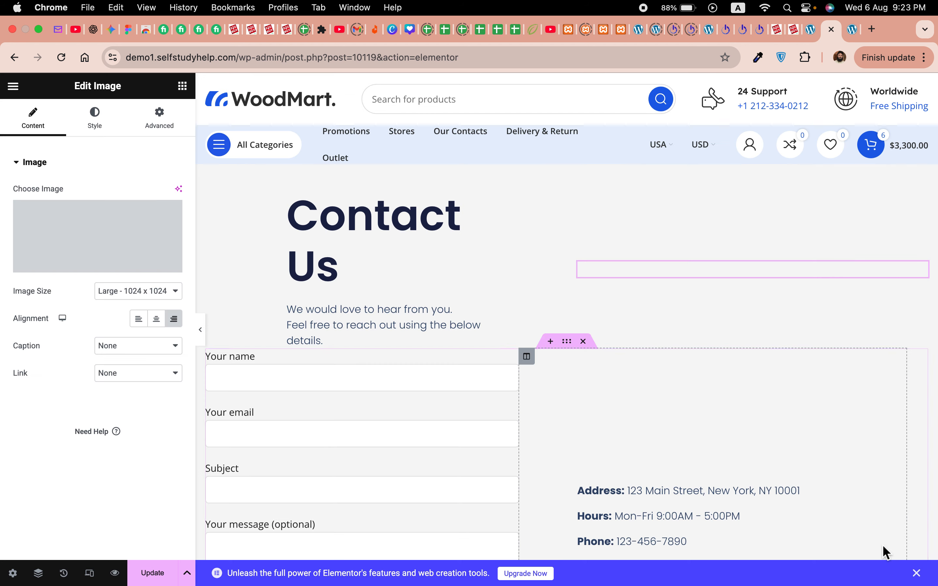
# Step: Swap the footer placeholder image for the floating electronics gadgets photo from the Media Library
pyautogui.scroll(-15, 550, 450)
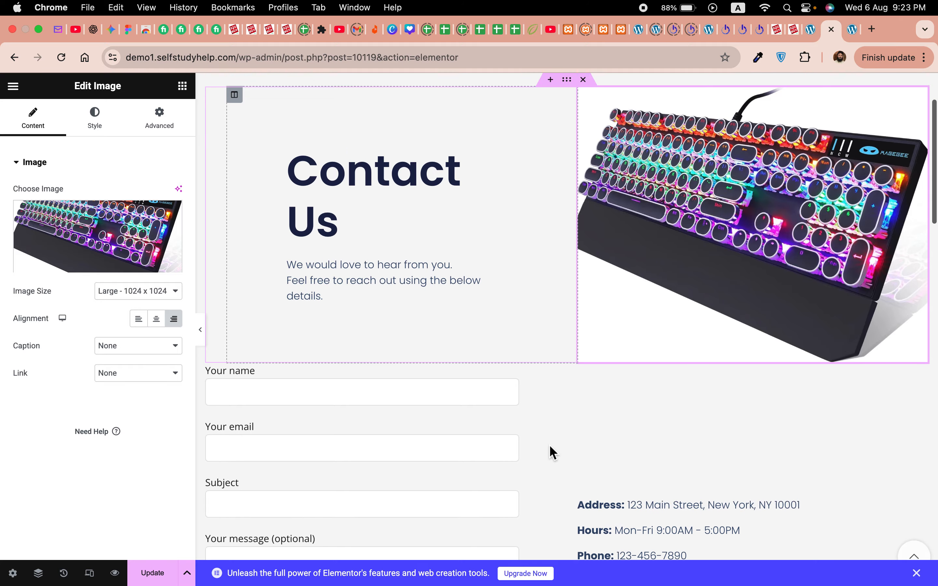
pyautogui.scroll(-15, 552, 451)
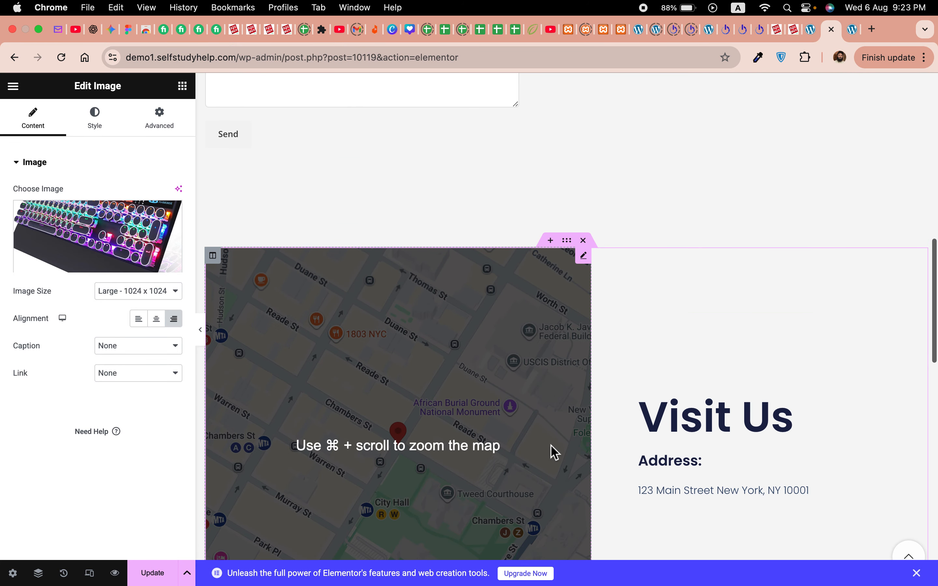
pyautogui.scroll(4, 553, 447)
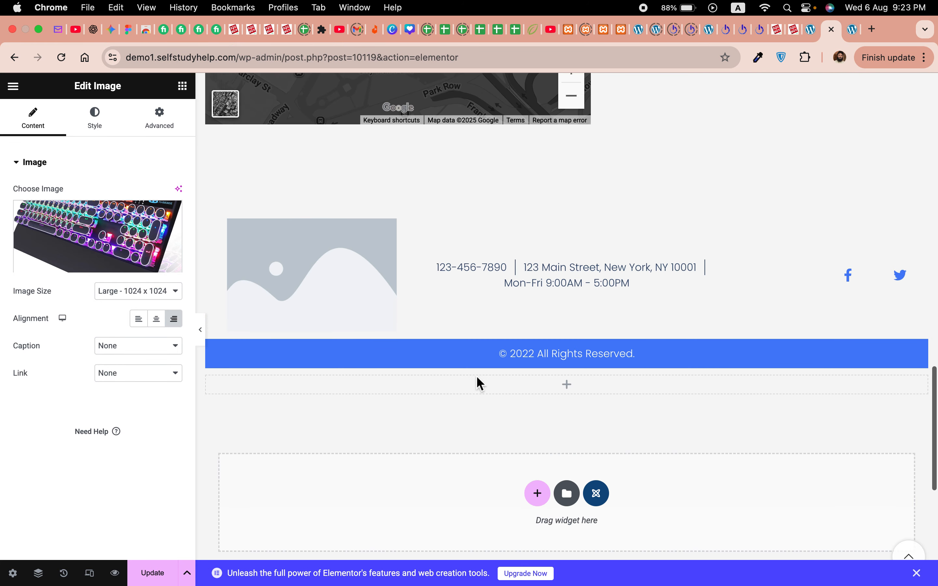
pyautogui.click(339, 270)
pyautogui.click(106, 246)
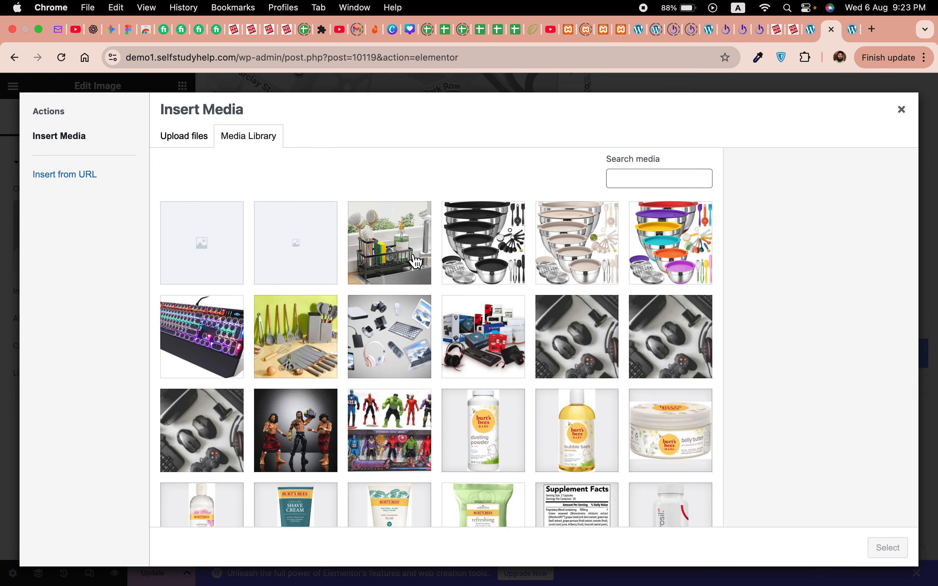
pyautogui.click(303, 351)
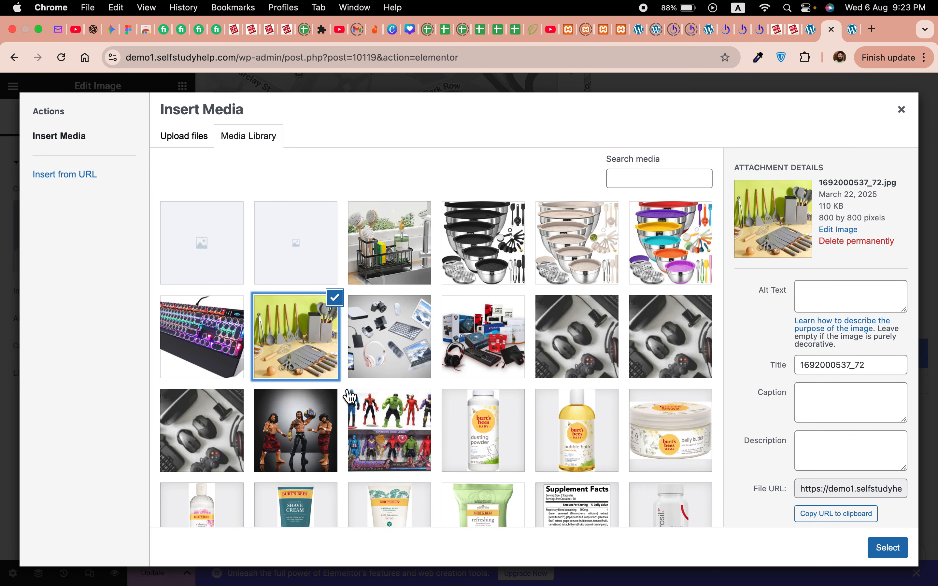
pyautogui.click(384, 353)
pyautogui.click(885, 555)
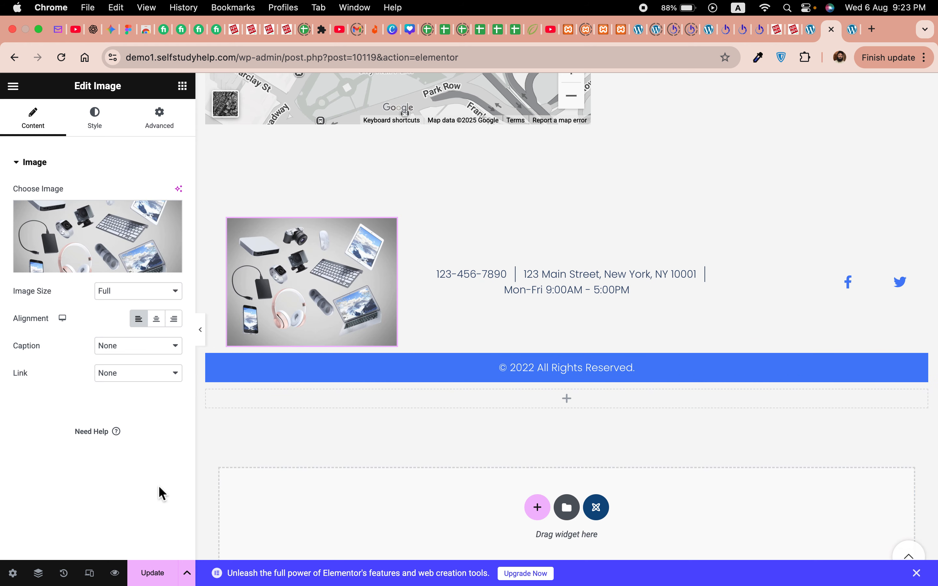
# Step: Reload the live Contact Us page to see the latest edits
pyautogui.click(849, 37)
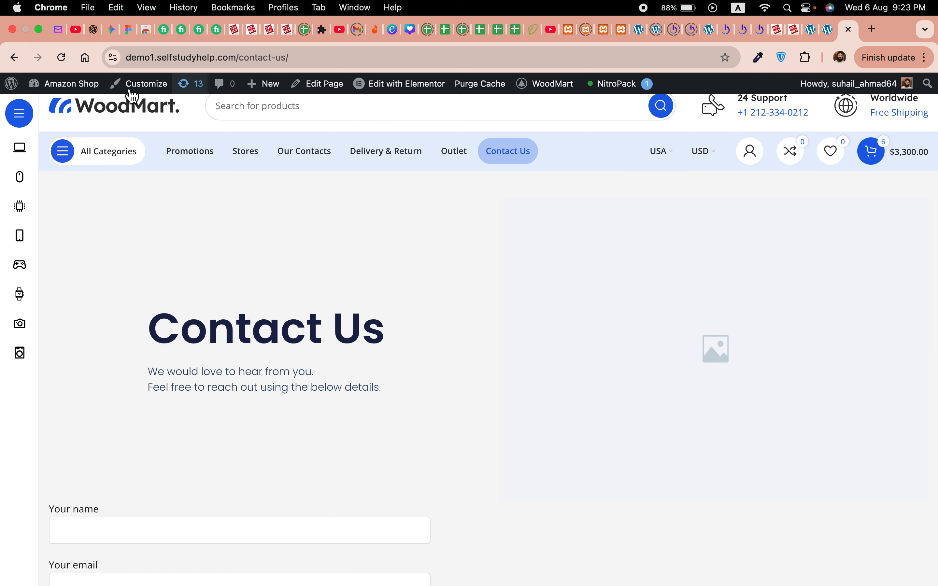
pyautogui.click(62, 57)
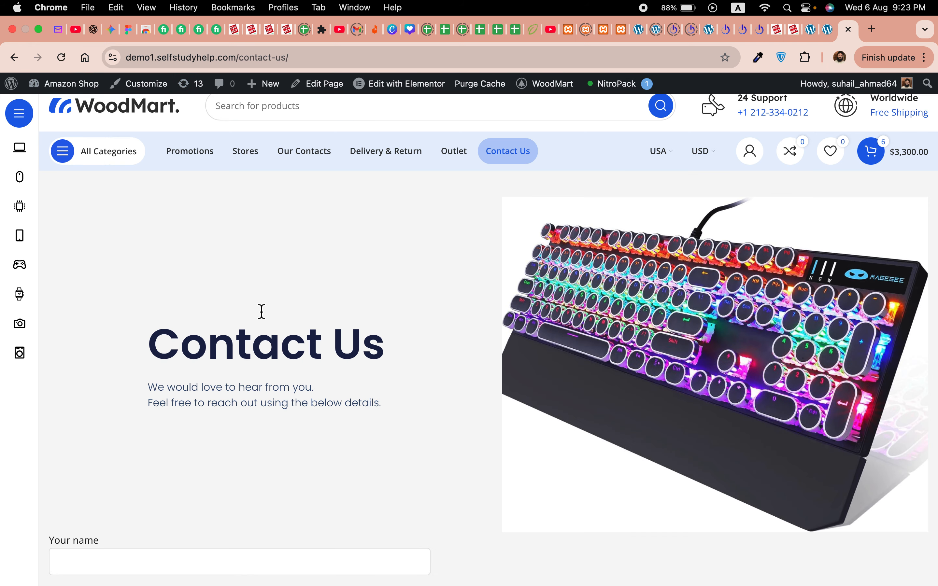
pyautogui.scroll(-10, 550, 458)
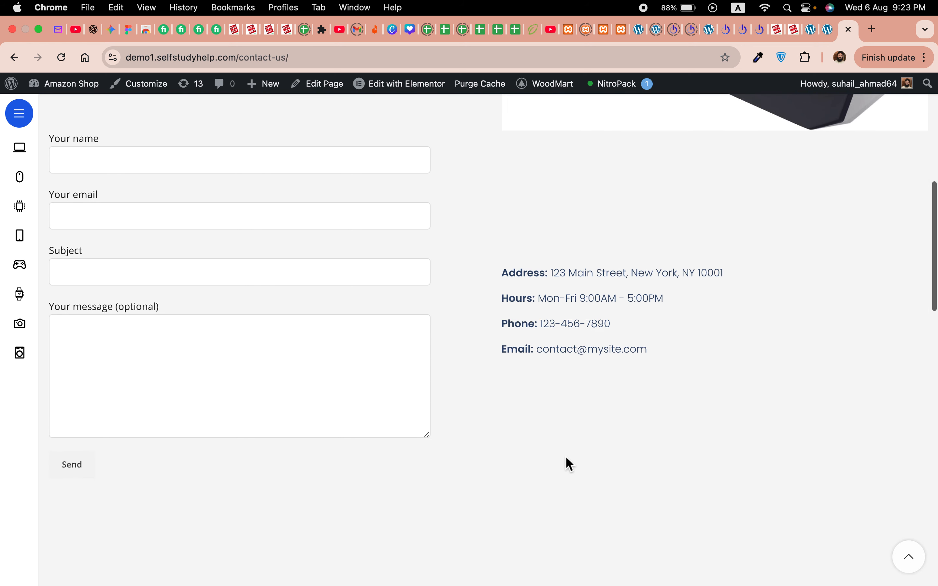
pyautogui.scroll(5, 203, 297)
pyautogui.scroll(-3, 389, 326)
# Step: Enter the sender's name in Your name, start the email field, then check the mailbox
pyautogui.click(188, 246)
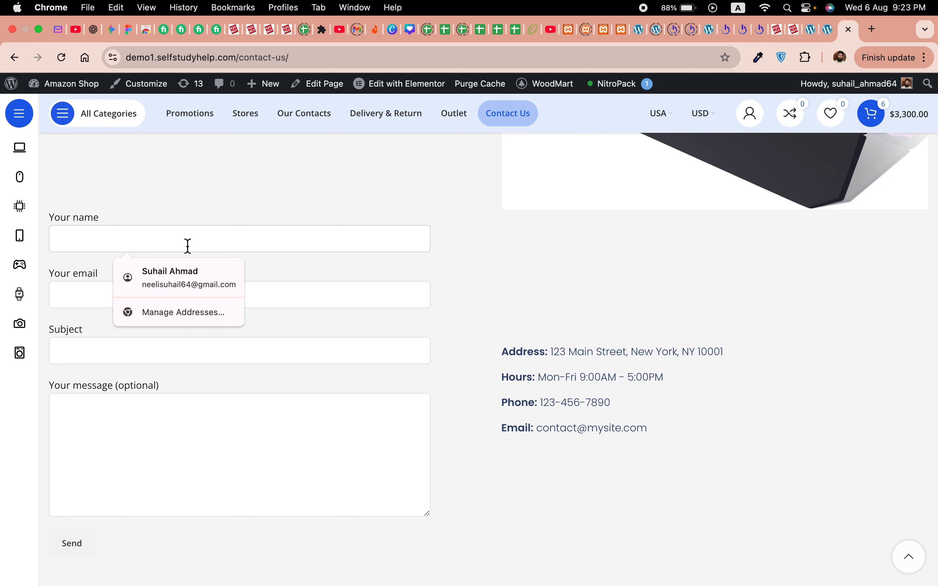
pyautogui.write('Suhail')
pyautogui.press('Tab')
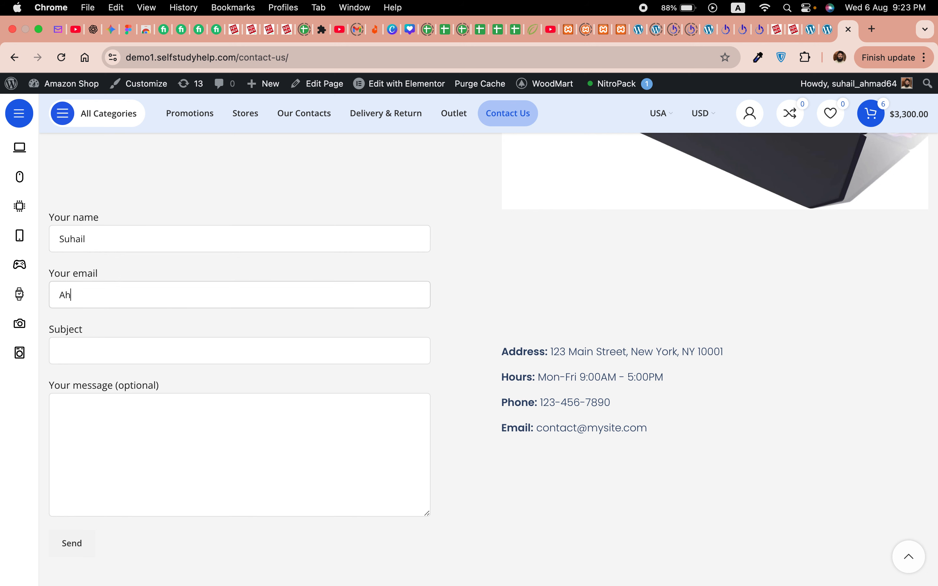
pyautogui.write('s')
pyautogui.press('BackSpace')
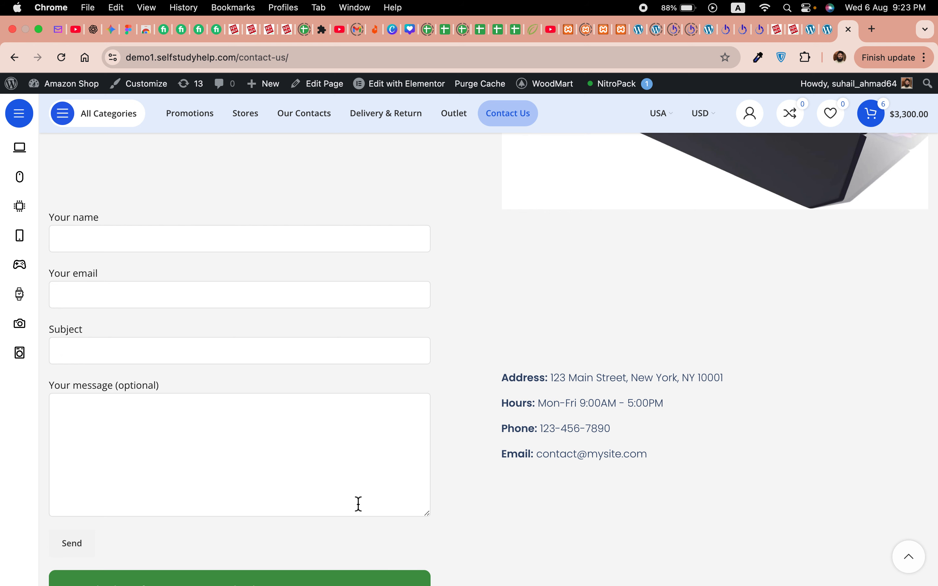
pyautogui.scroll(-2, 355, 502)
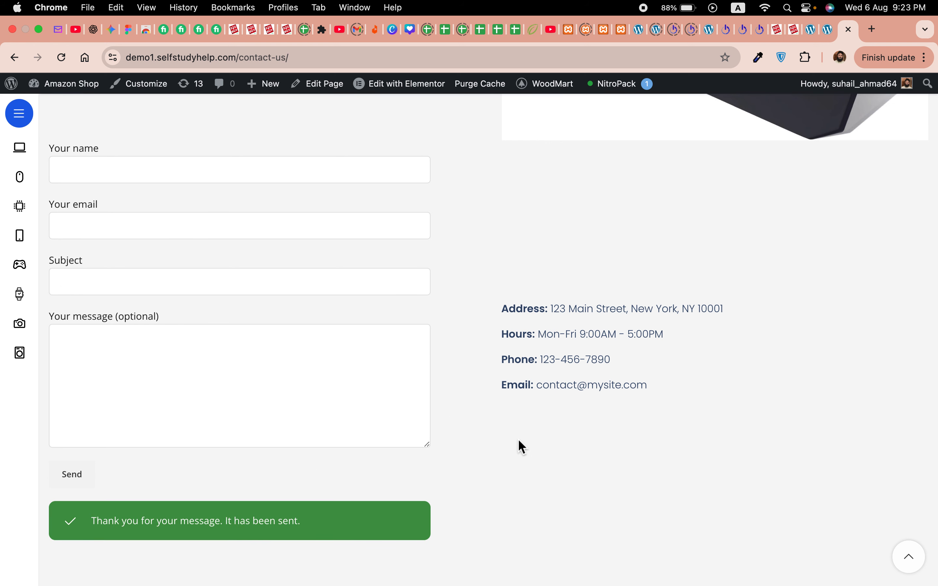
pyautogui.click(57, 35)
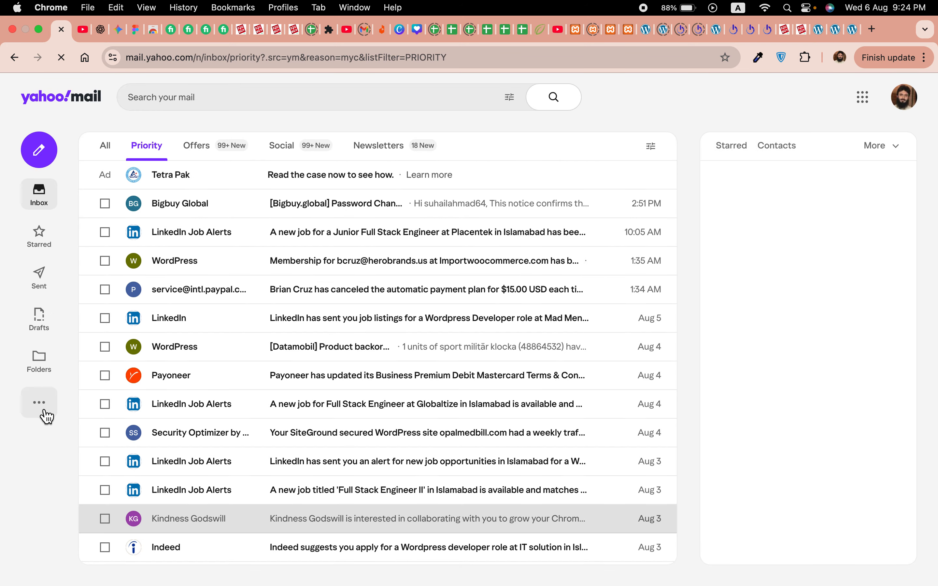
pyautogui.click(43, 413)
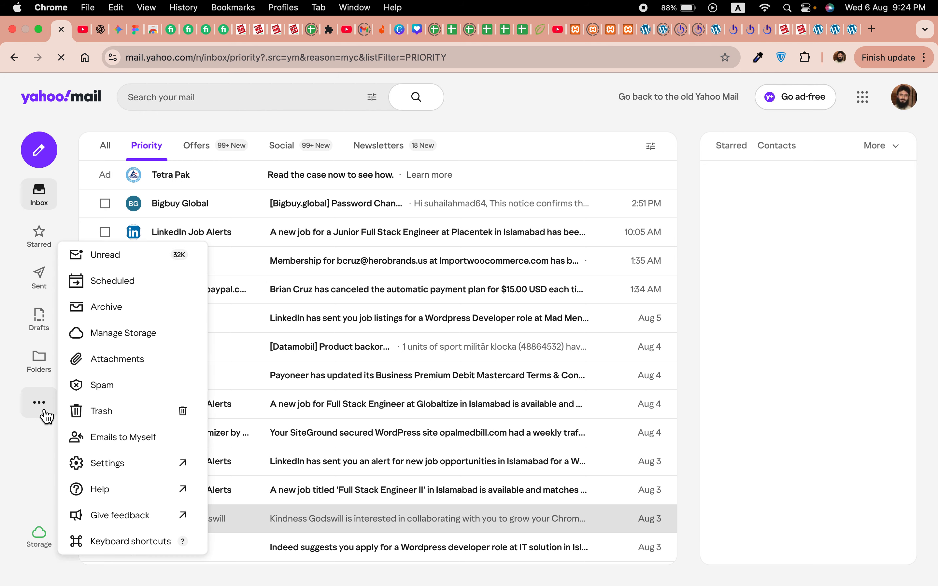
pyautogui.click(116, 384)
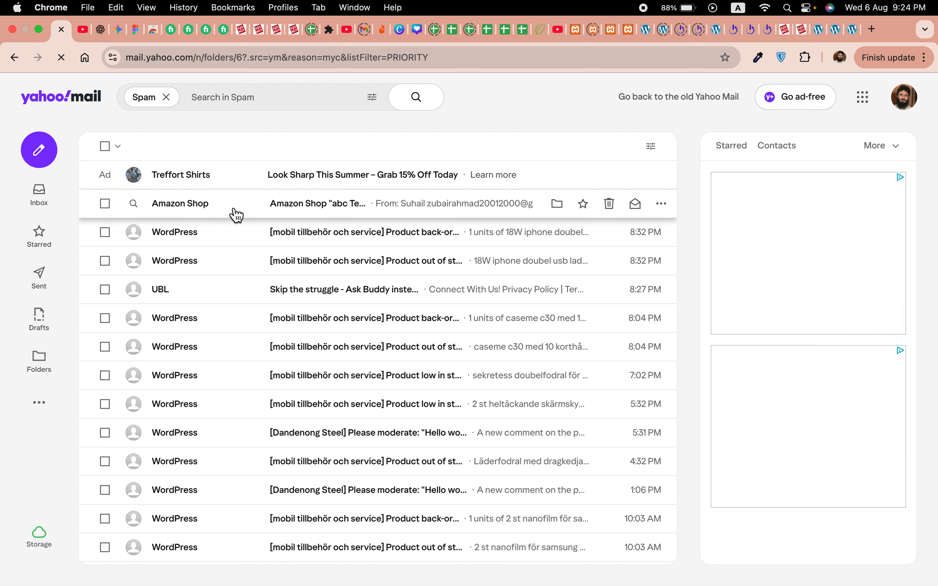
pyautogui.click(308, 213)
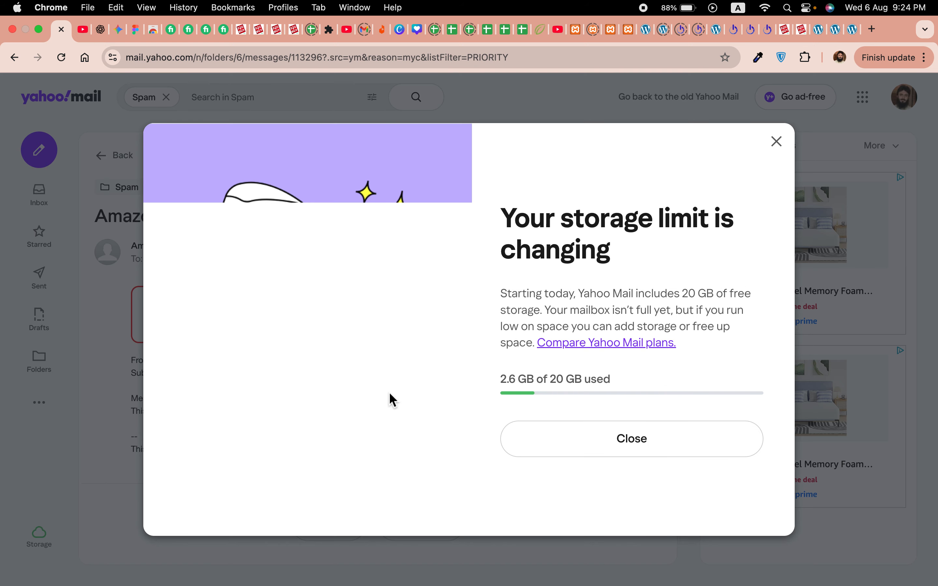
pyautogui.click(648, 445)
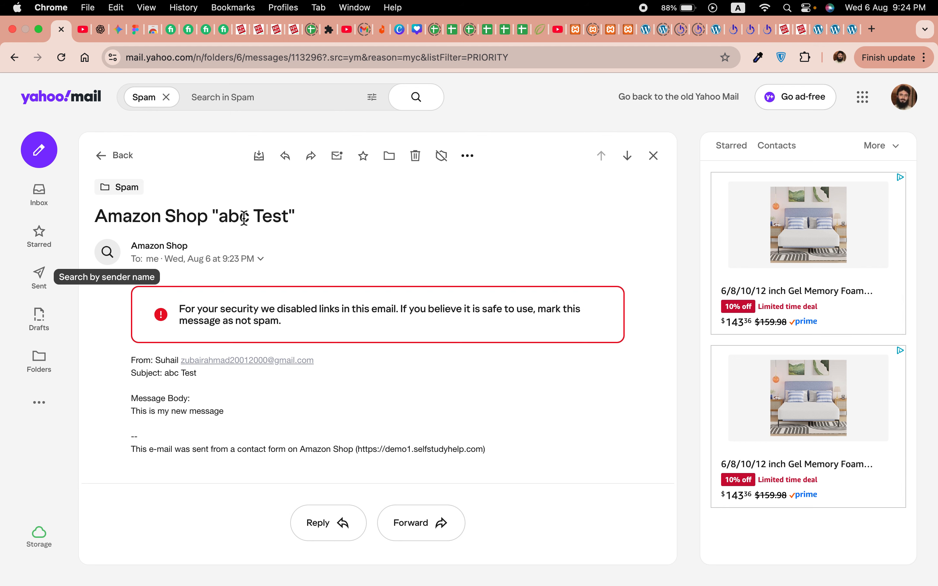
pyautogui.click(847, 32)
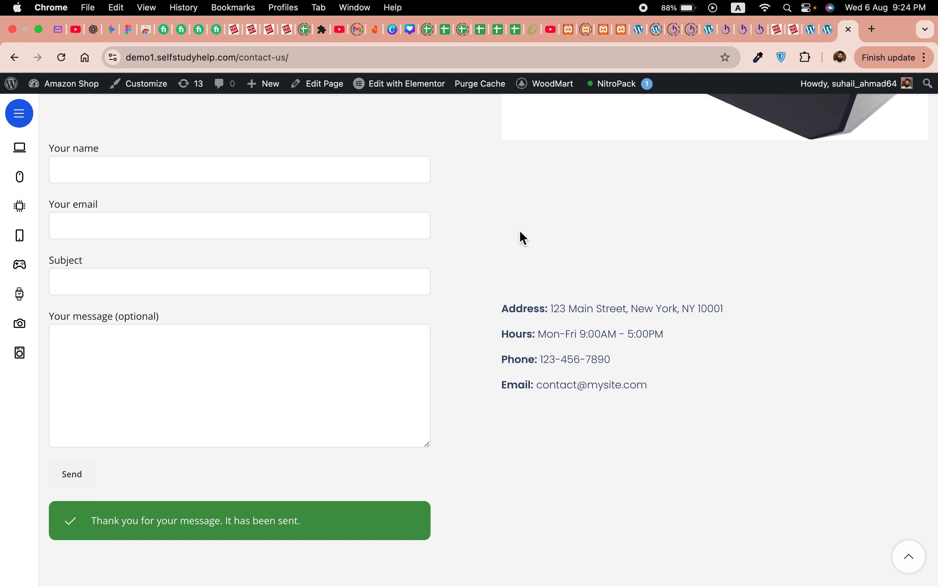
pyautogui.scroll(10, 522, 237)
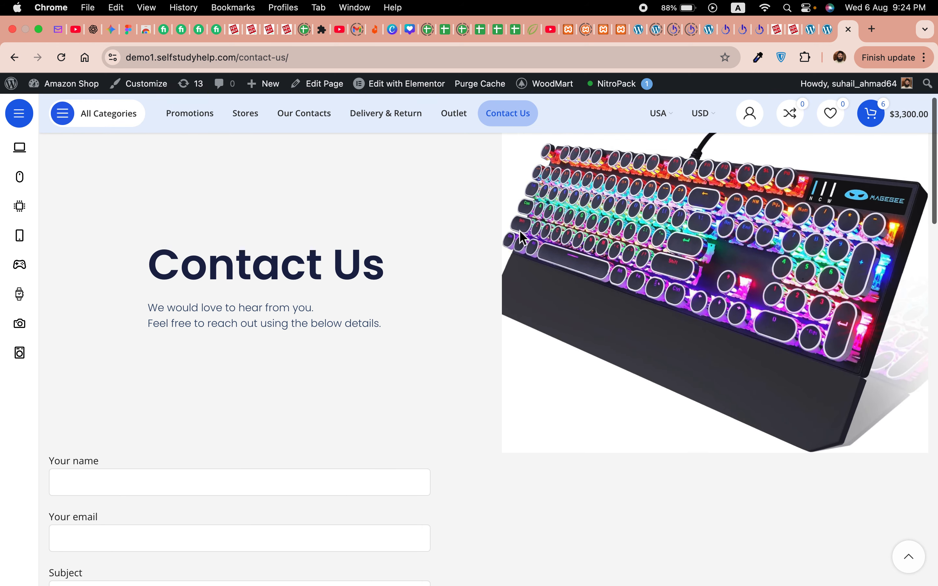